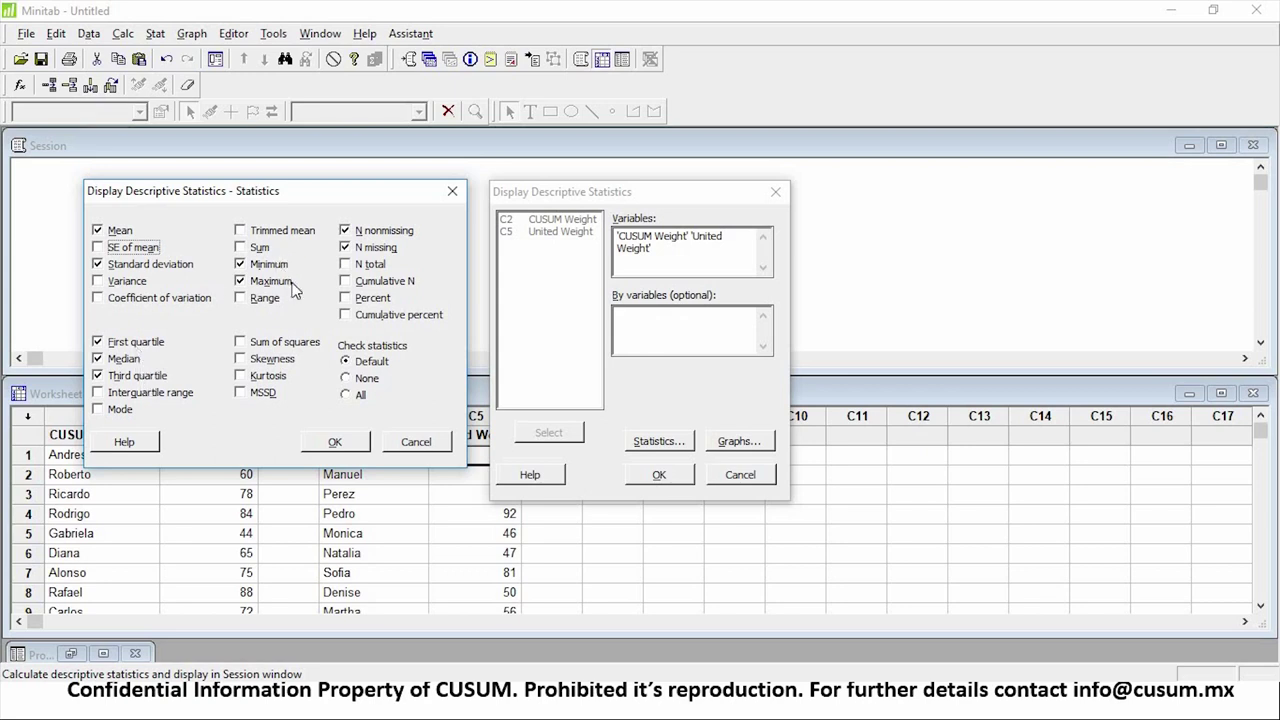
Step: Display descriptive statistics for CUSUM Weight and United Weight with N total included and N nonmissing and N missing excluded
left_click(390, 246)
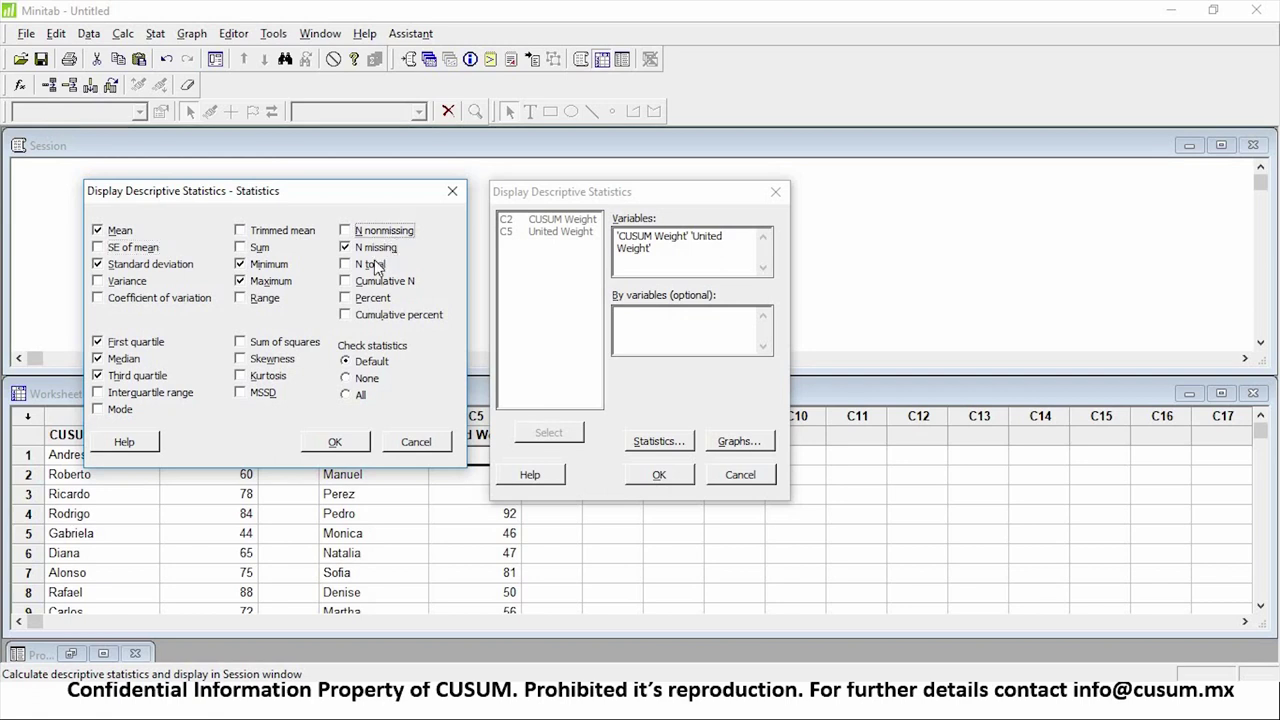
left_click(385, 230)
left_click(372, 265)
left_click(335, 450)
left_click(655, 476)
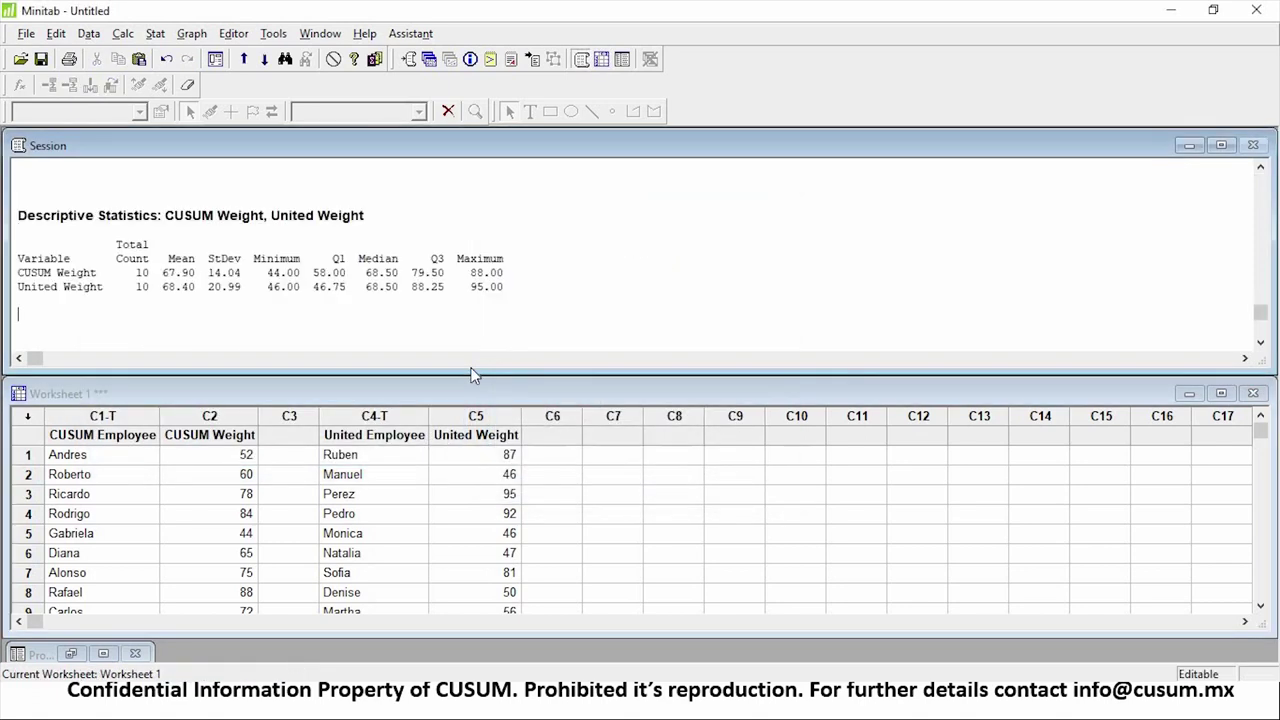
Step: Enlarge the Session window and highlight the CUSUM Weight and United Weight row labels in the statistics output
left_click_drag(474, 375, 503, 450)
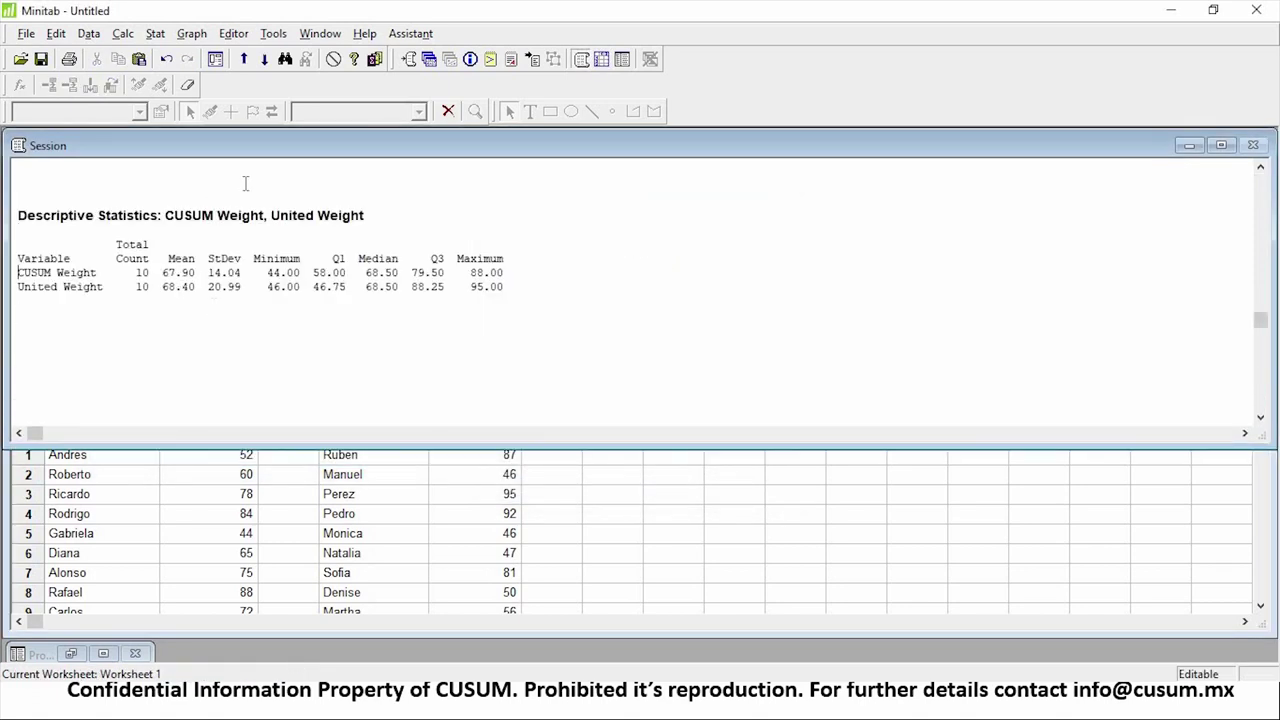
left_click(35, 178)
left_click(20, 215)
left_click_drag(18, 258, 96, 270)
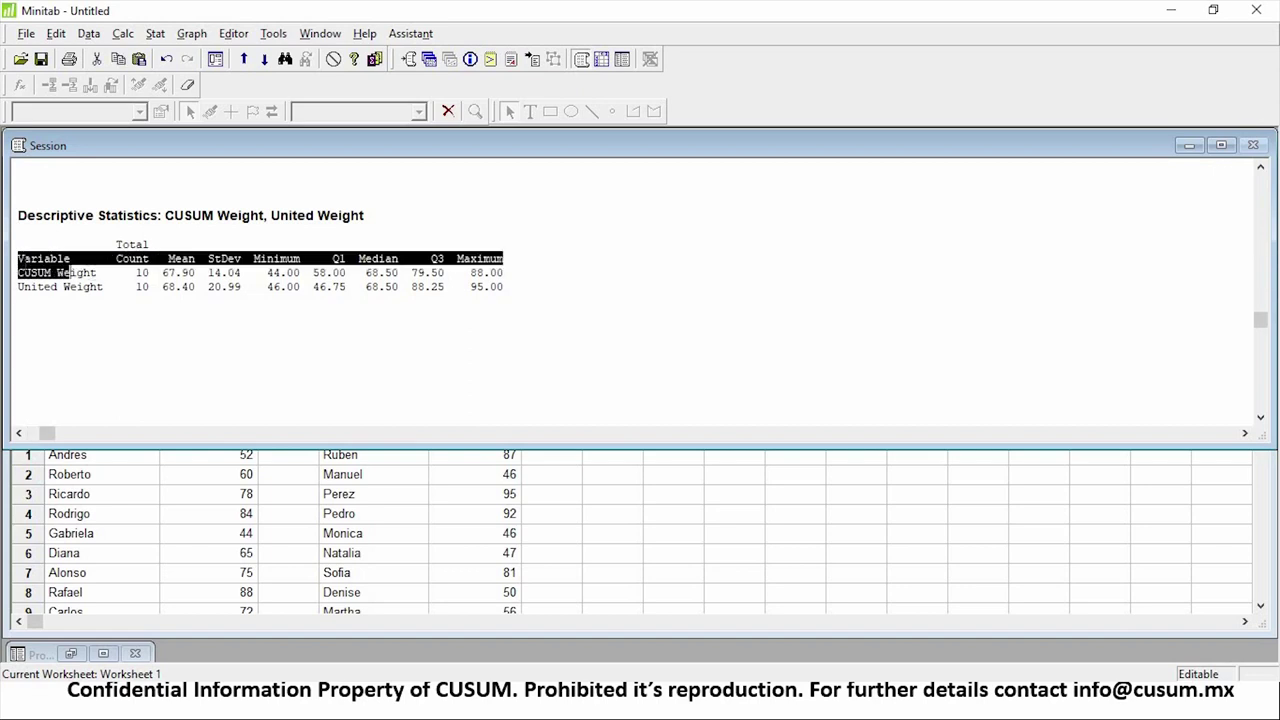
left_click(104, 286)
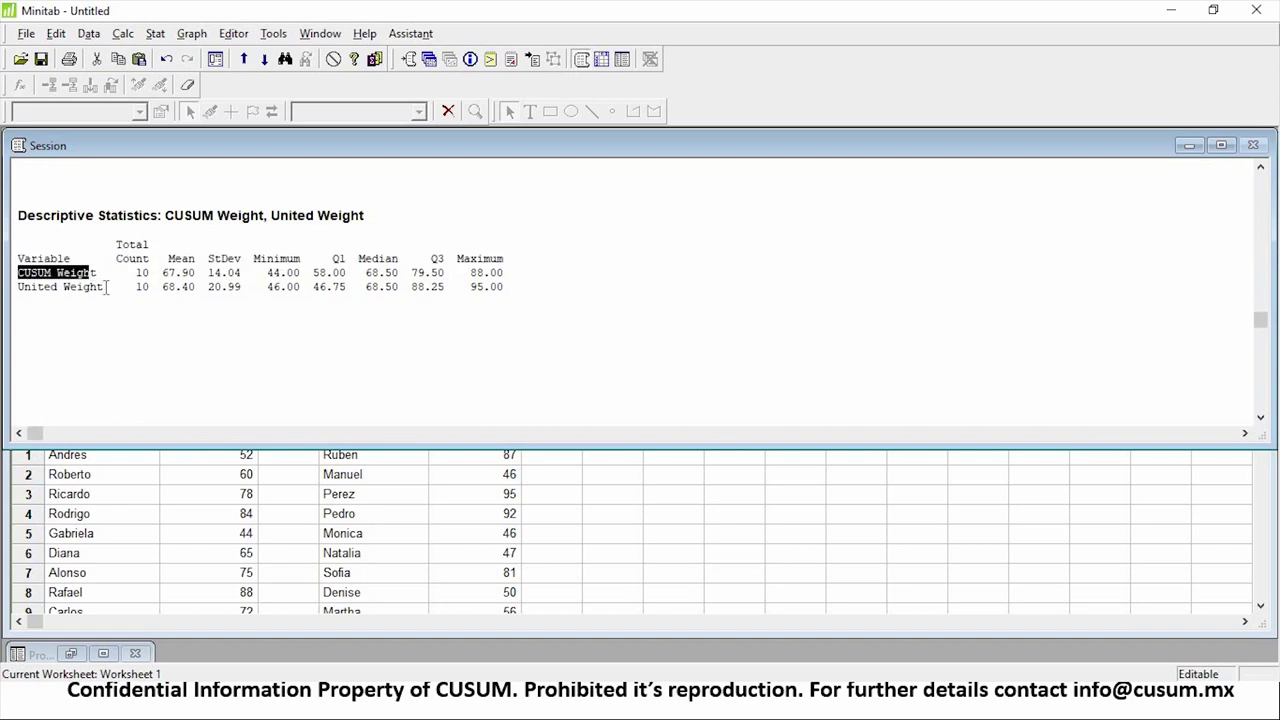
left_click(6, 285, "shift")
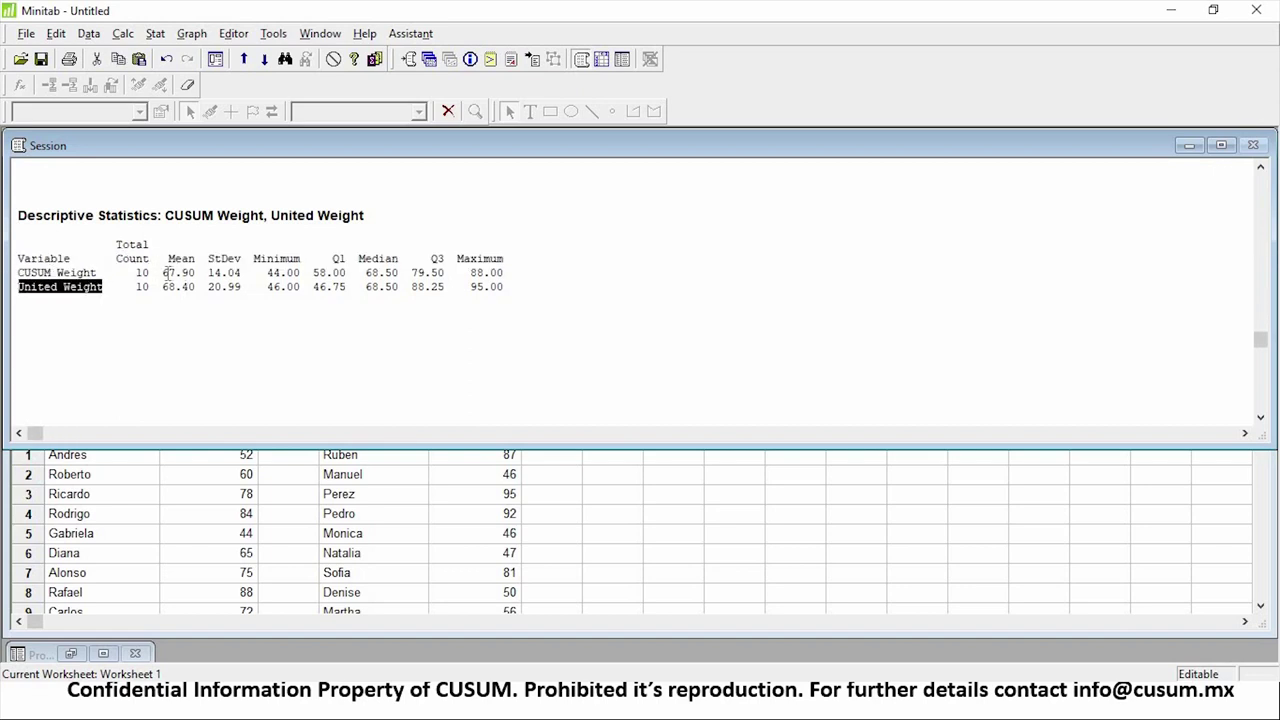
Step: Compare the means and standard deviations of CUSUM Weight and United Weight in the descriptive statistics output
left_click_drag(156, 273, 196, 273)
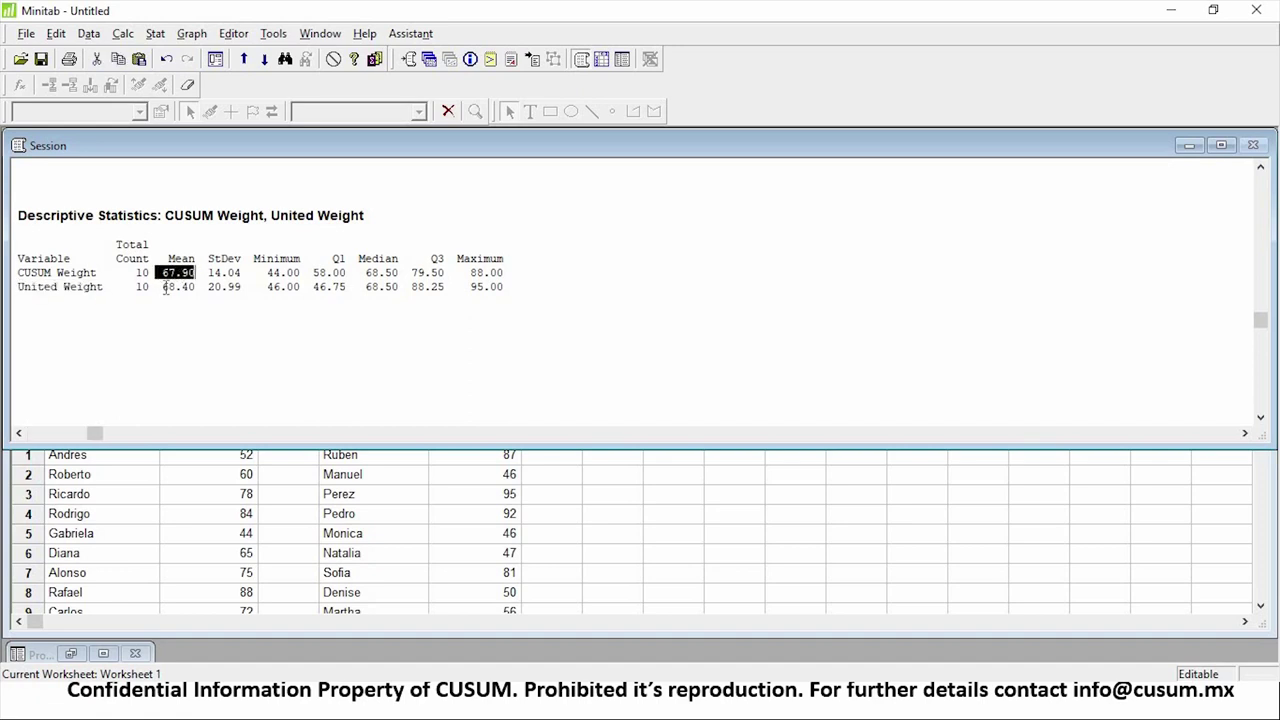
left_click(159, 287)
left_click(204, 289, "shift")
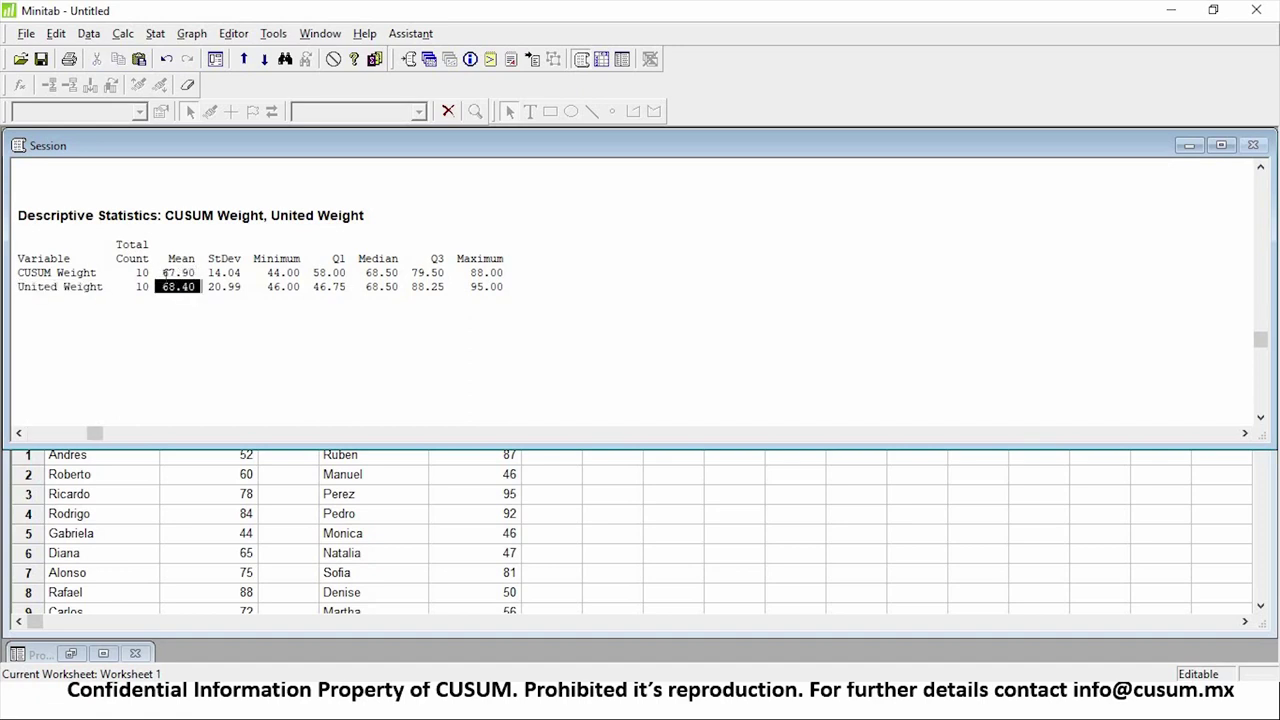
left_click(166, 286)
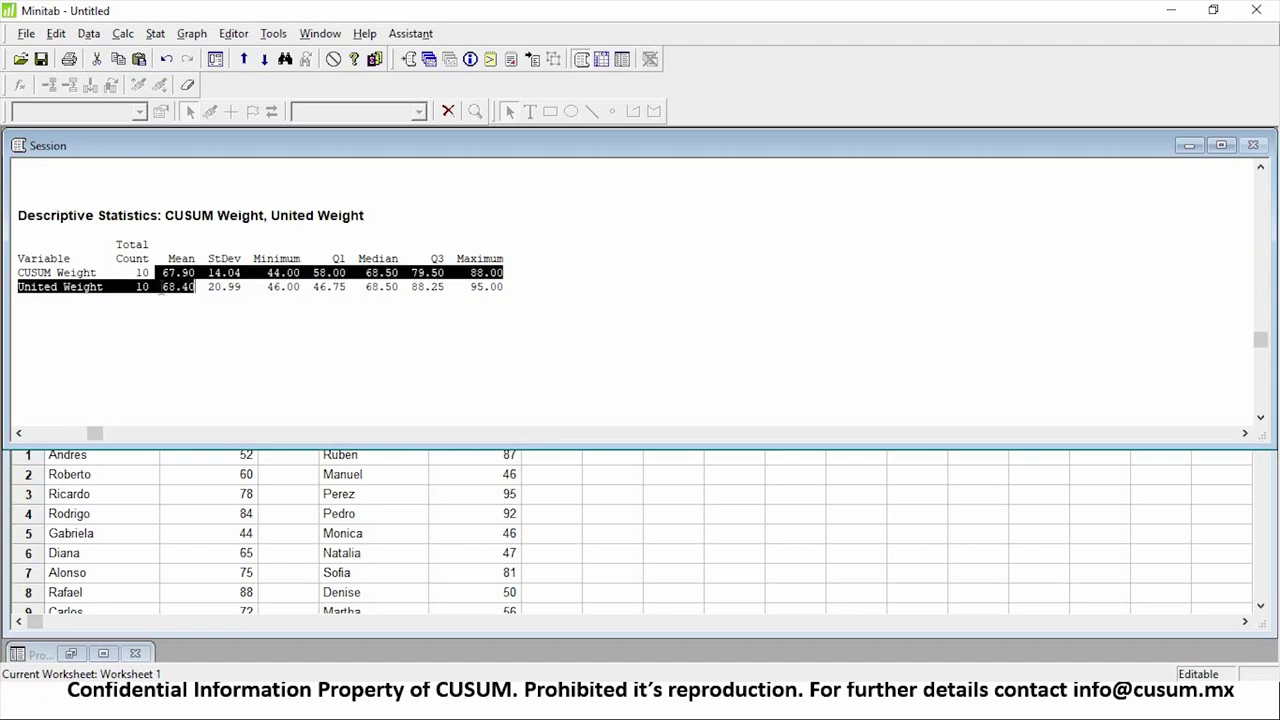
left_click_drag(158, 287, 203, 288)
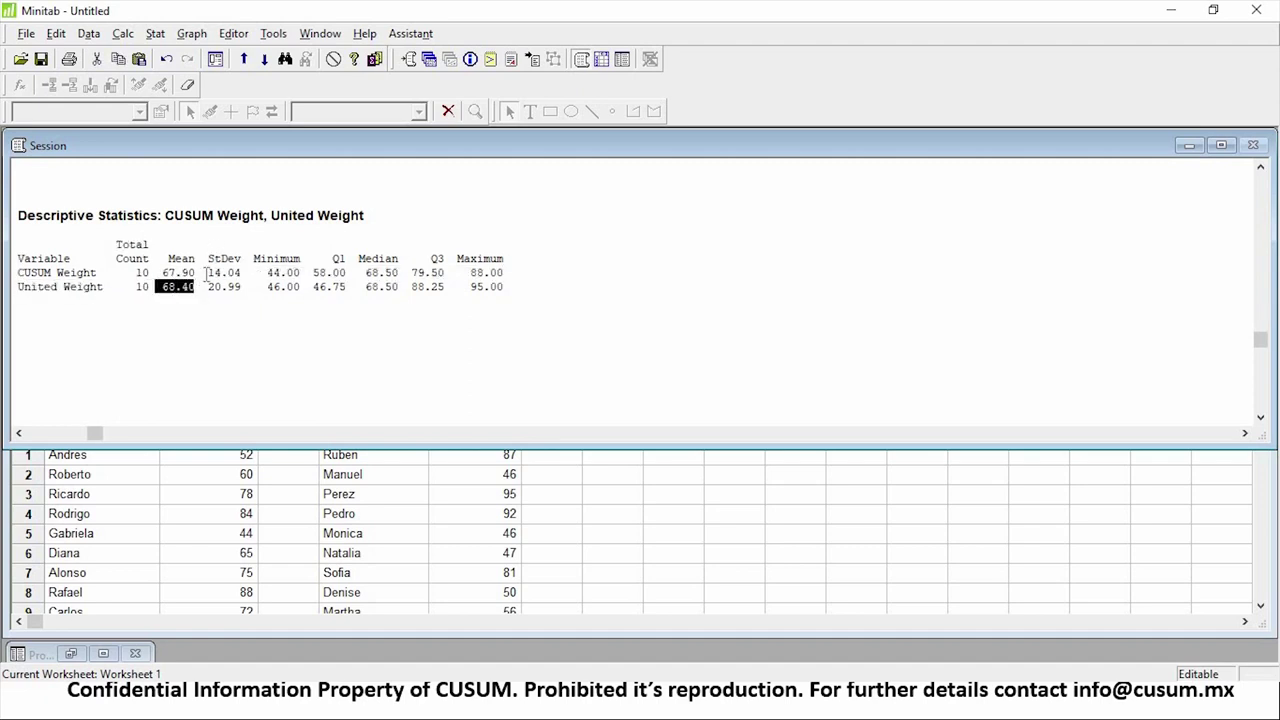
left_click_drag(207, 273, 243, 275)
left_click(210, 287)
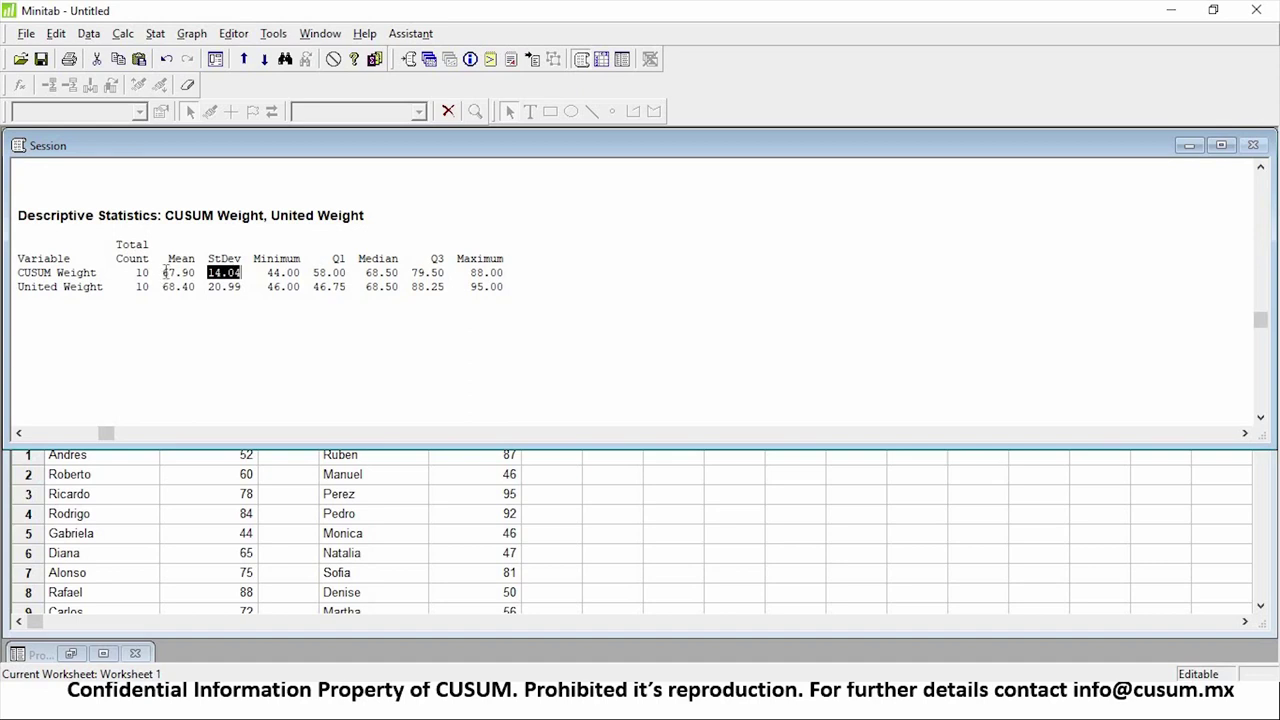
left_click_drag(156, 272, 200, 272)
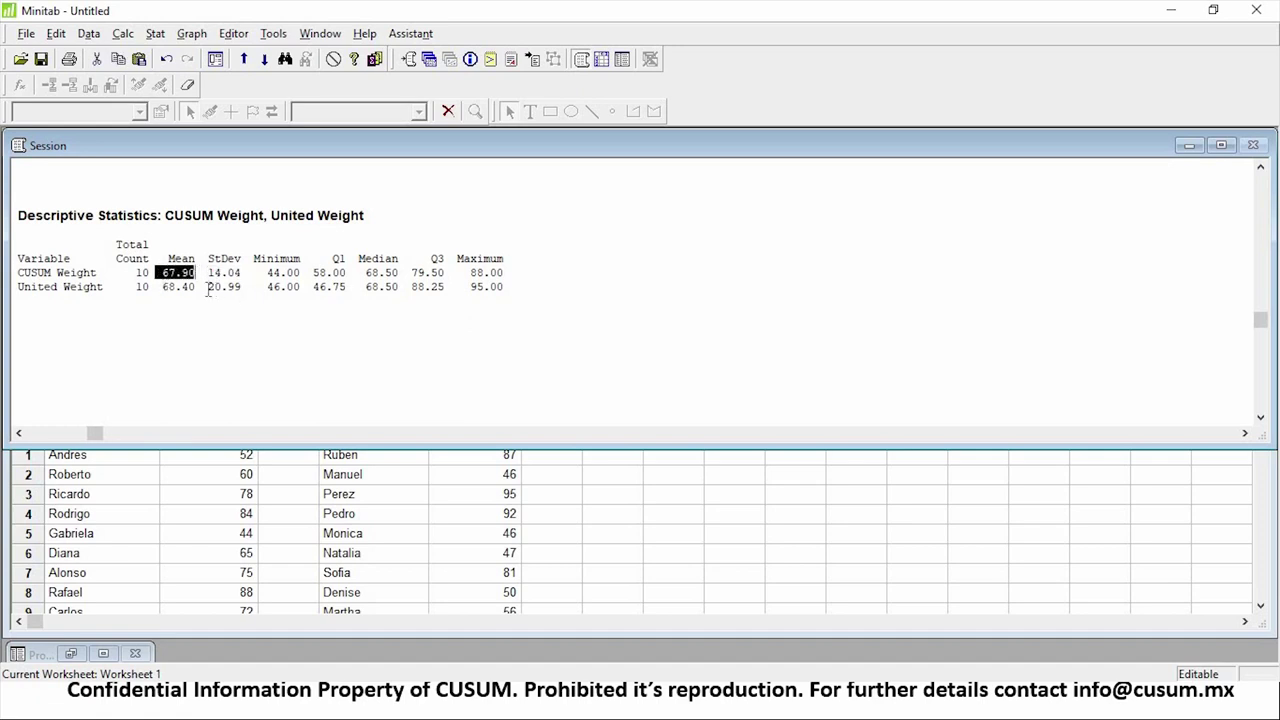
left_click_drag(202, 287, 242, 291)
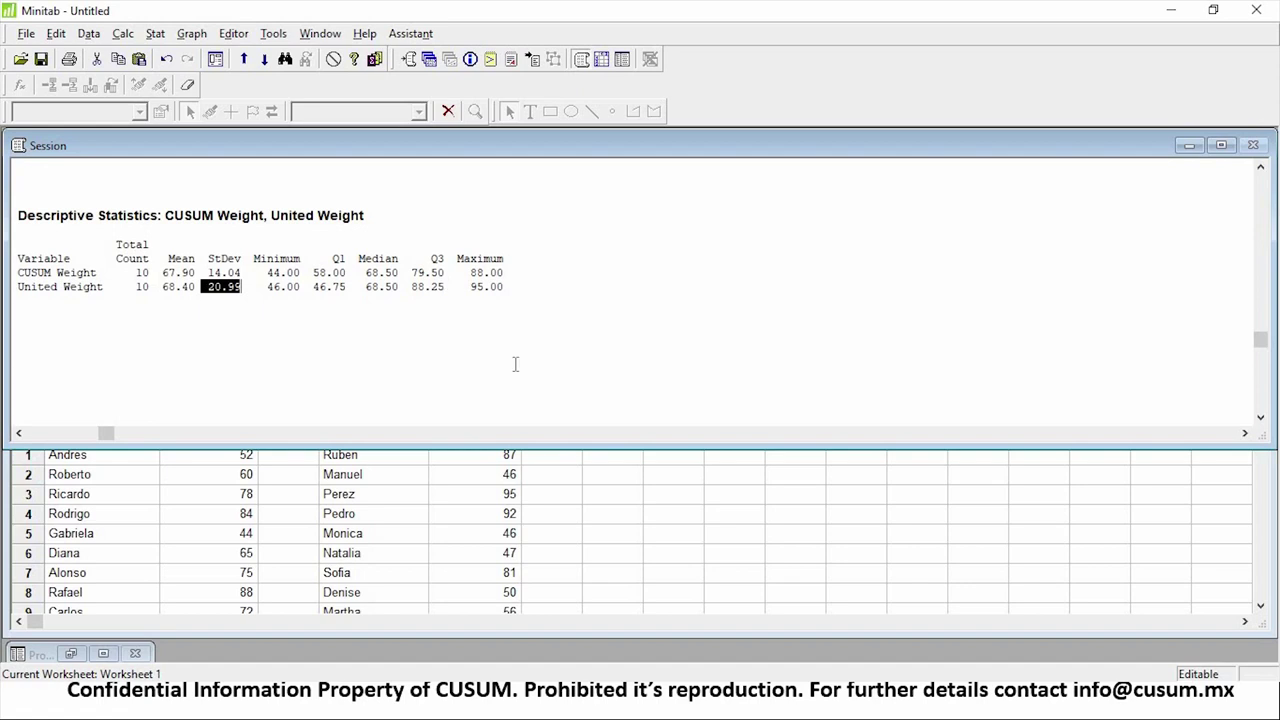
Step: Switch to the PowerPoint slide show and advance to the slide on graphing the data with a box plot
key("alt+Tab")
key("alt+Tab")
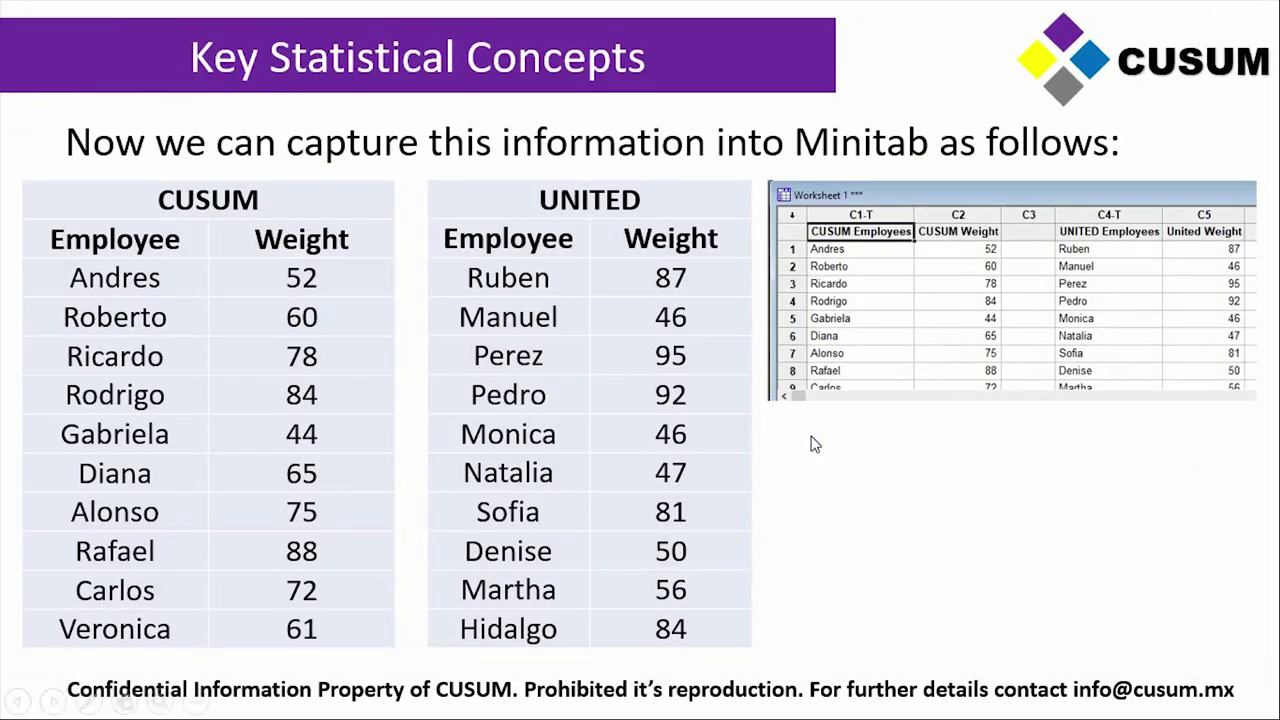
left_click(810, 444)
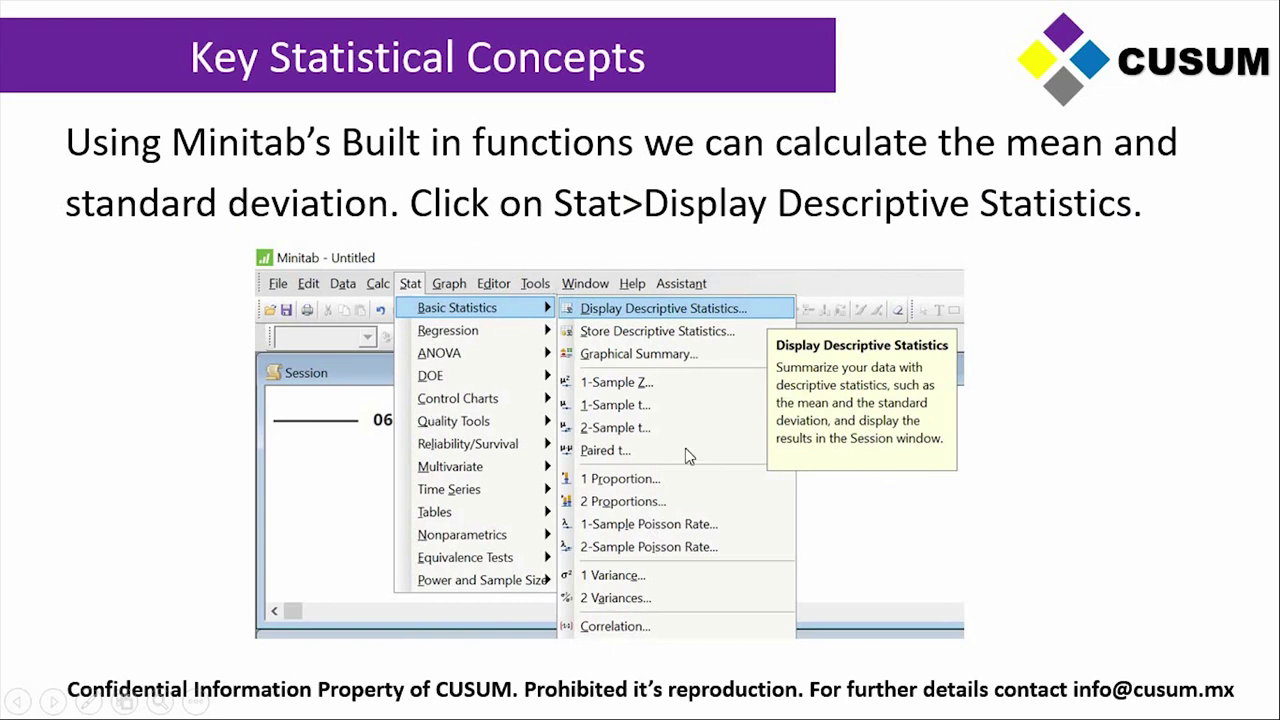
left_click(973, 561)
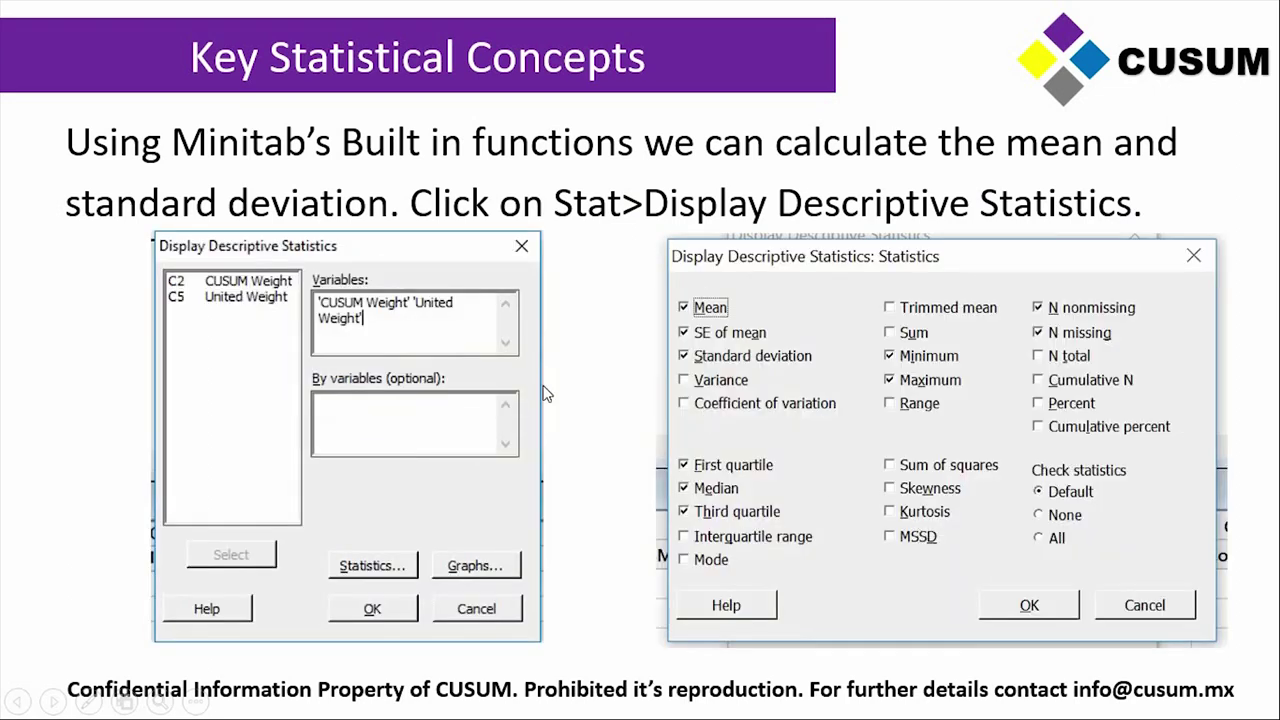
left_click(730, 449)
left_click(733, 450)
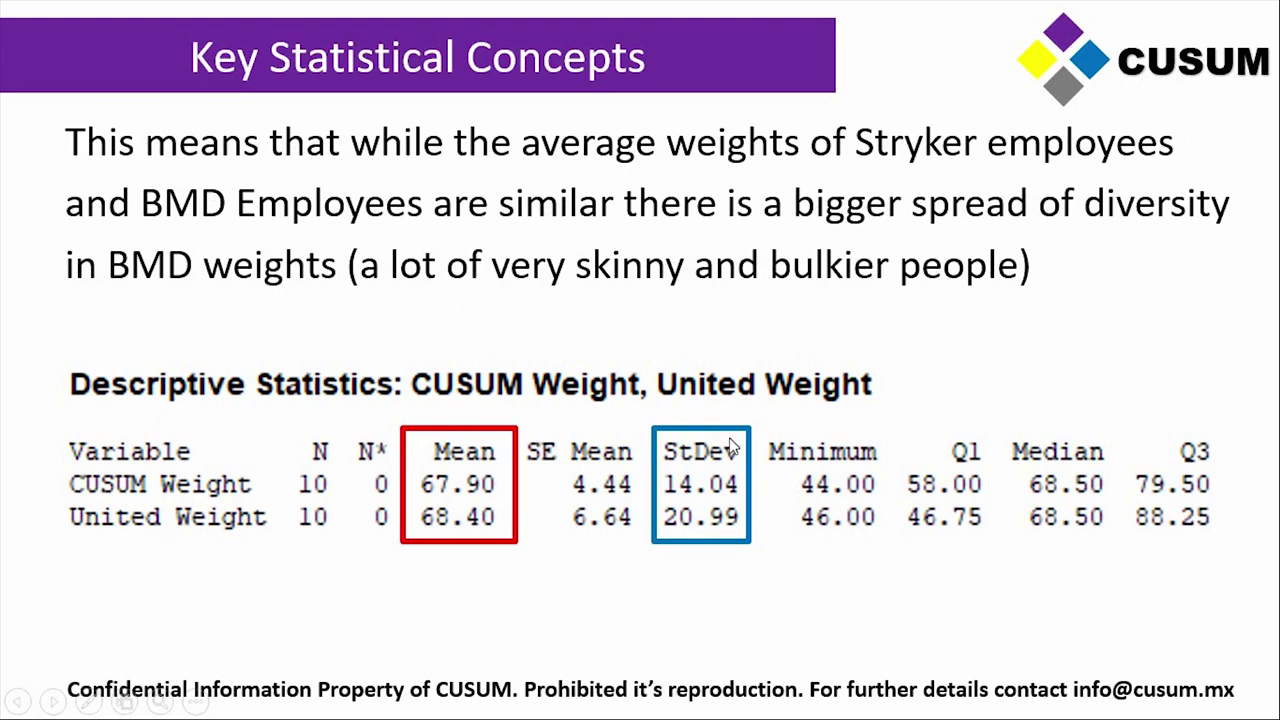
left_click(733, 449)
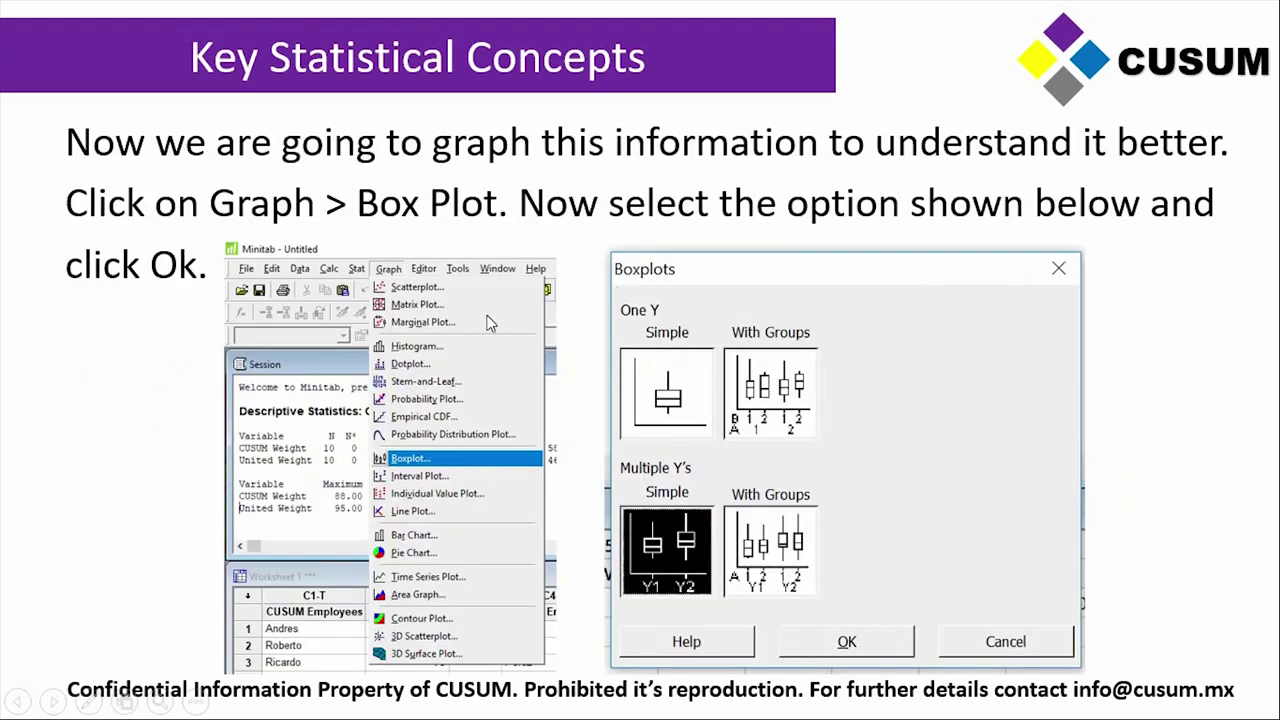
Step: Switch back to Minitab and start a boxplot of the Multiple Y's, Simple type
key("alt+Tab")
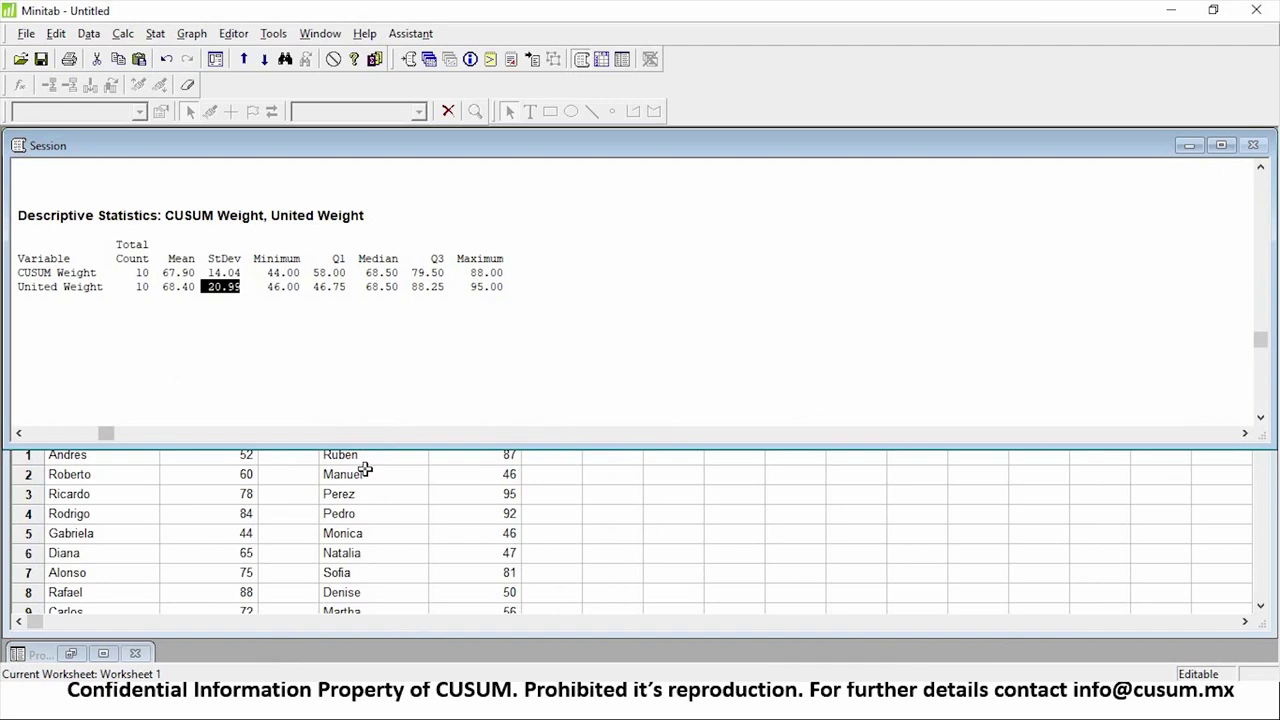
left_click(368, 474)
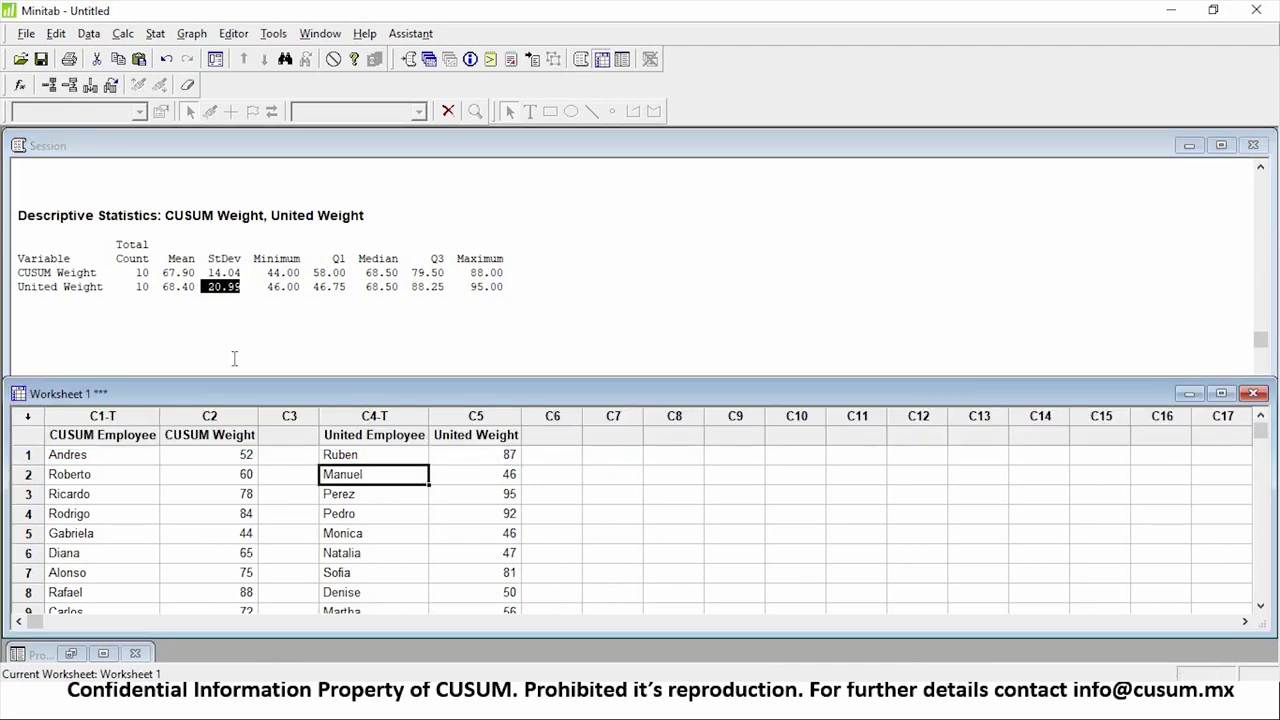
left_click(192, 34)
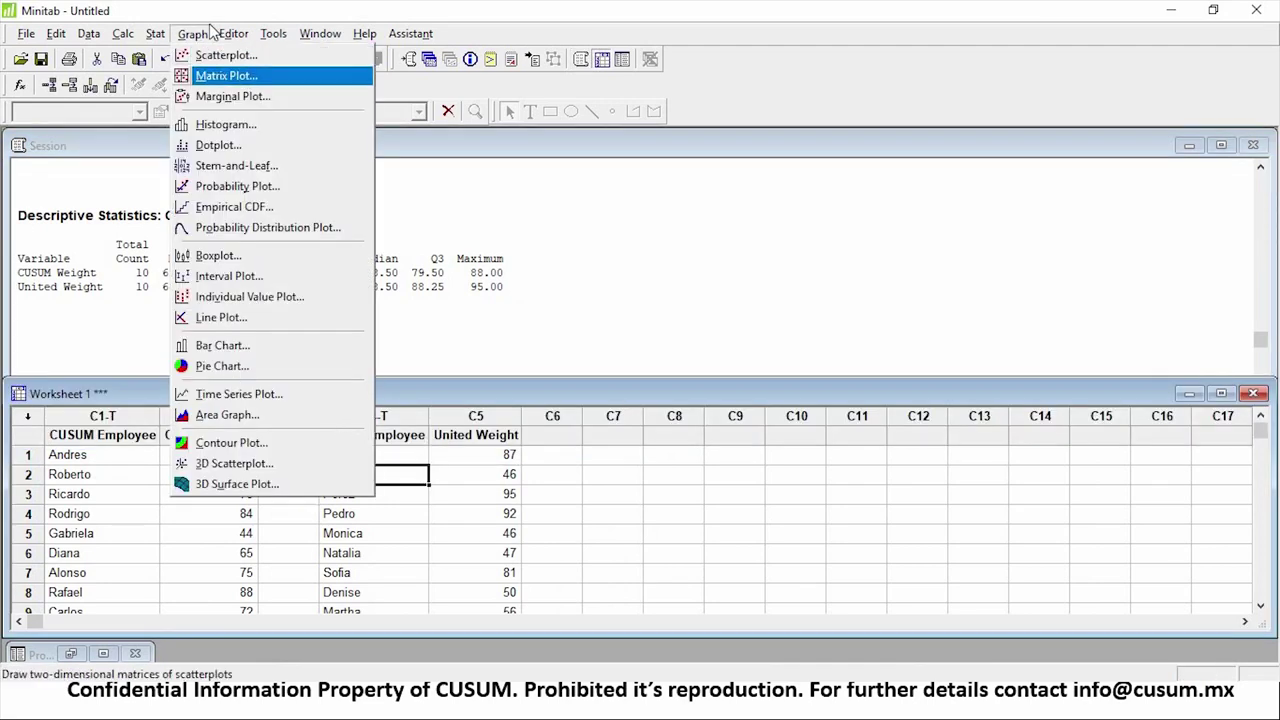
key("Right")
key("Left")
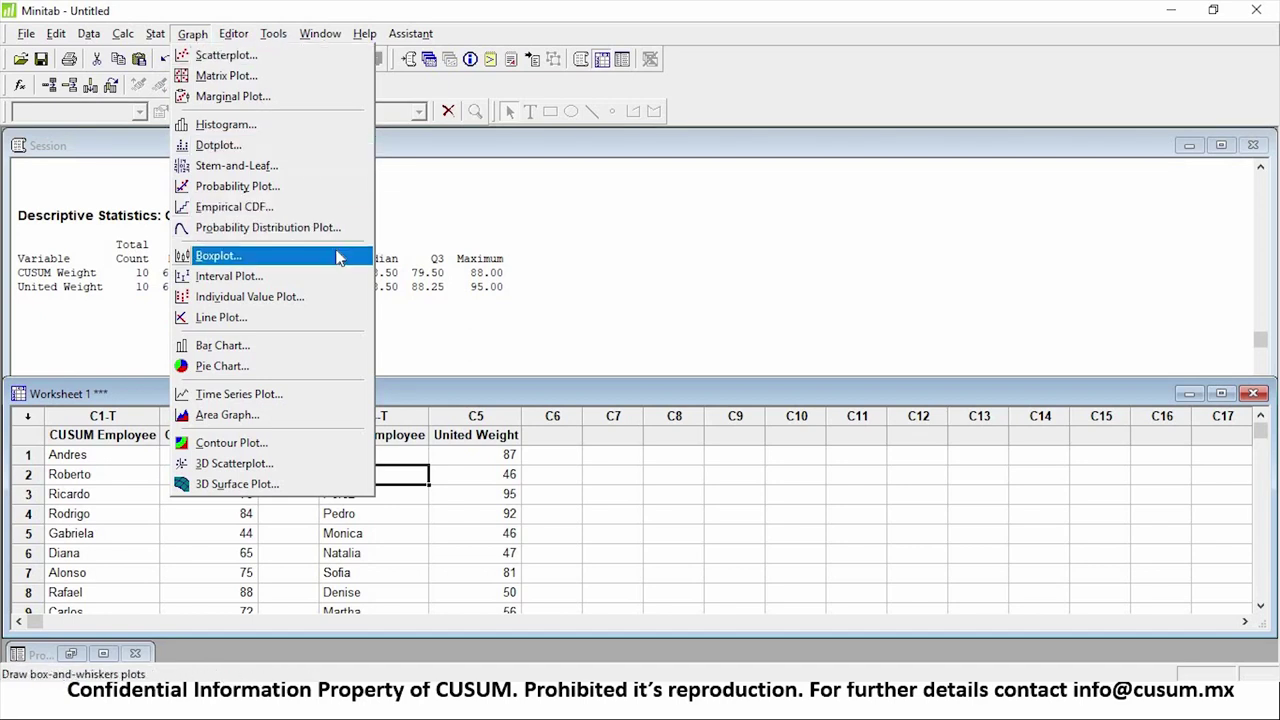
key("Return")
left_click(512, 420)
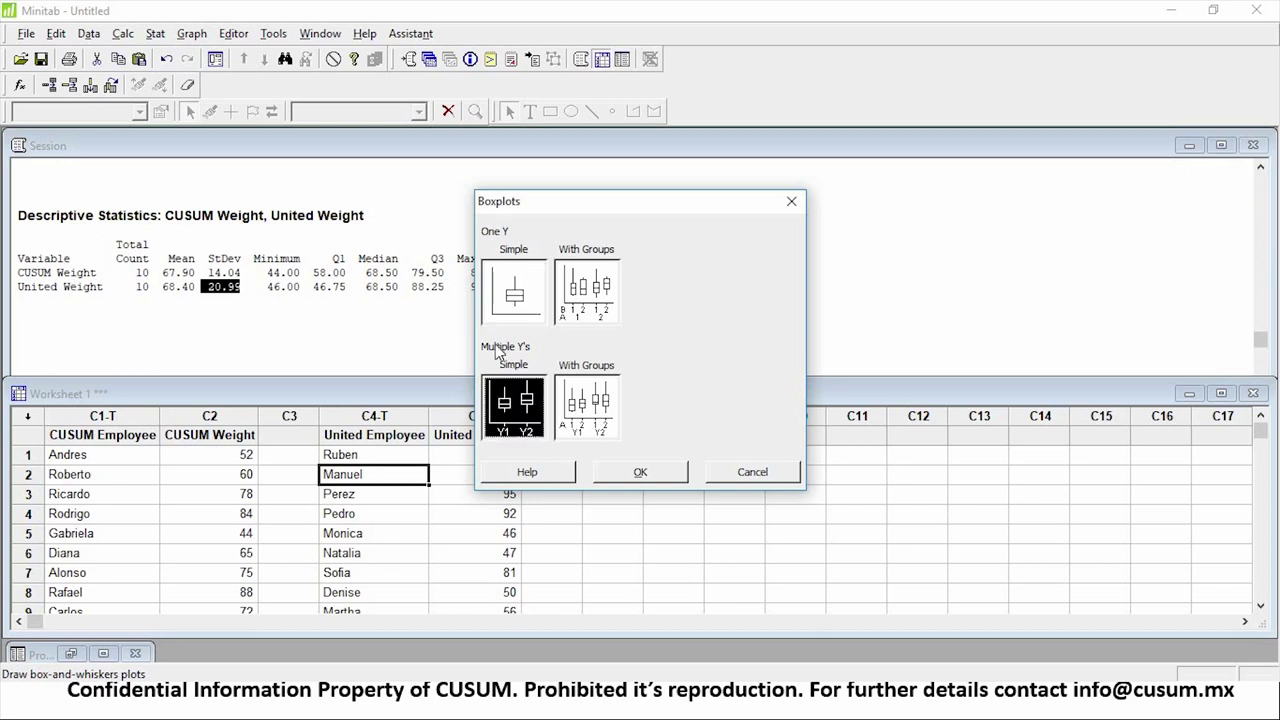
left_click(643, 472)
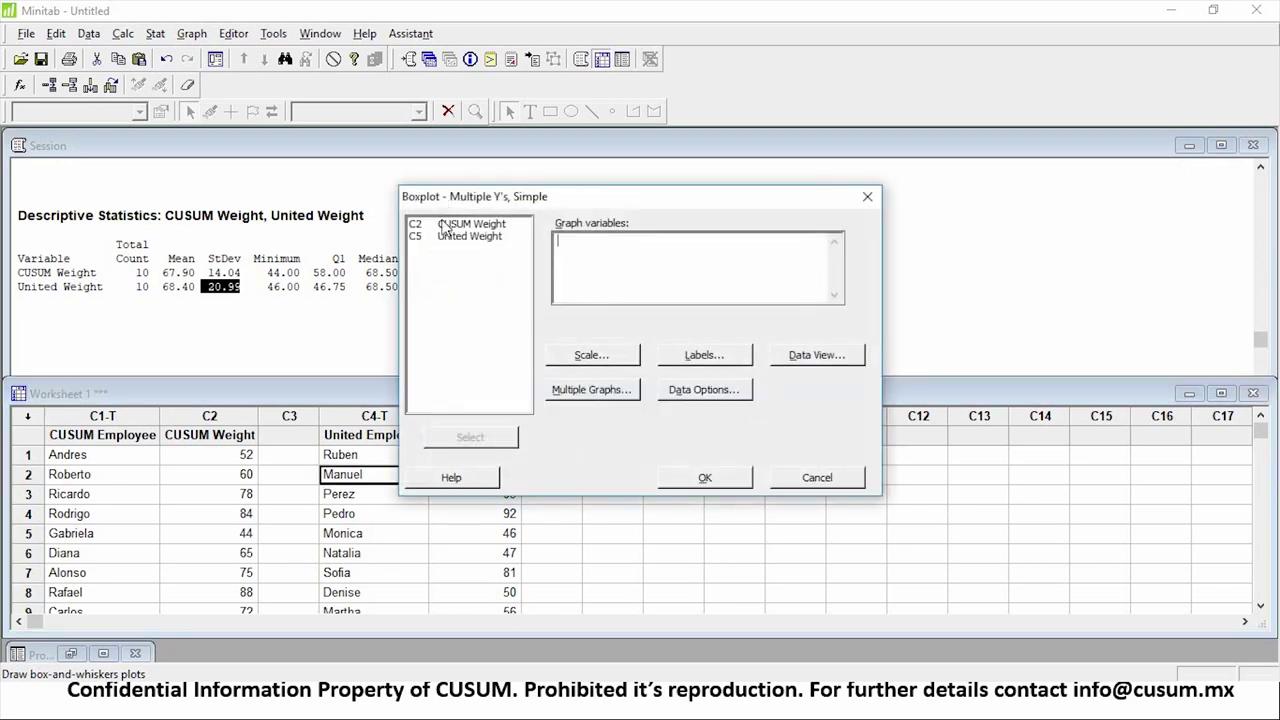
Step: Create the boxplot with CUSUM Weight and United Weight as graph variables and move its window clear of the statistics output
double_click(445, 226)
double_click(460, 236)
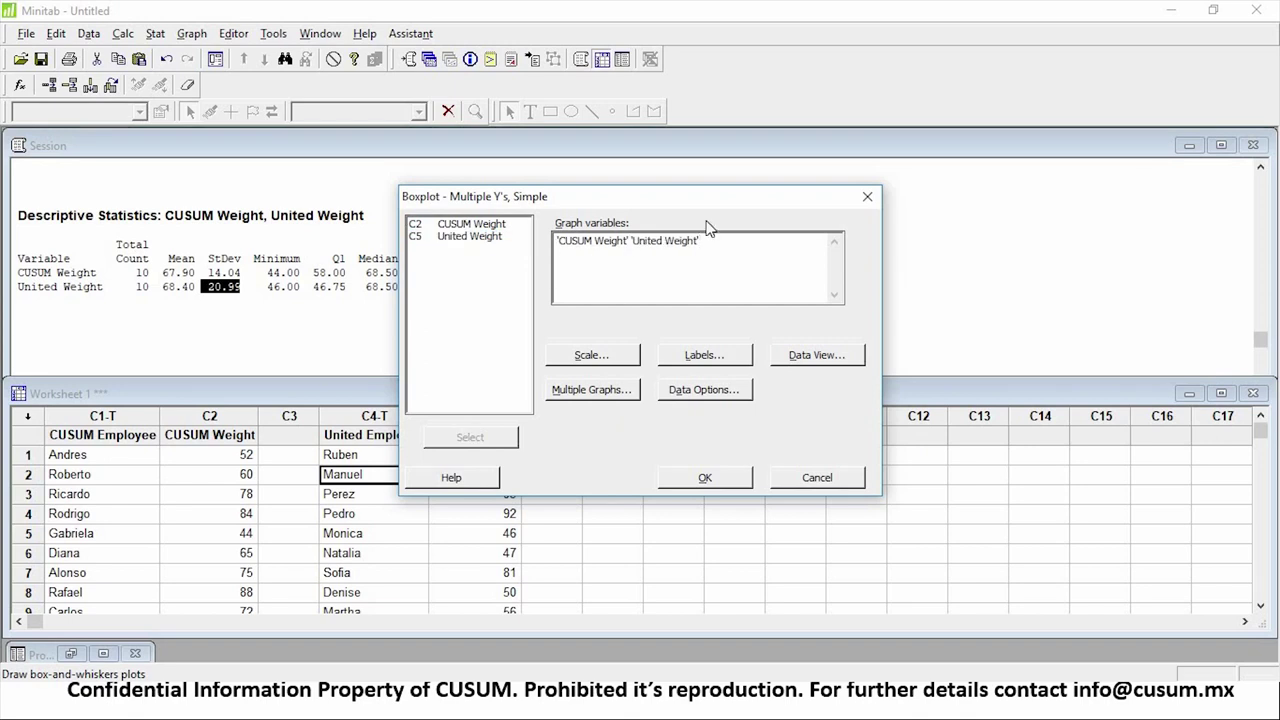
left_click(705, 478)
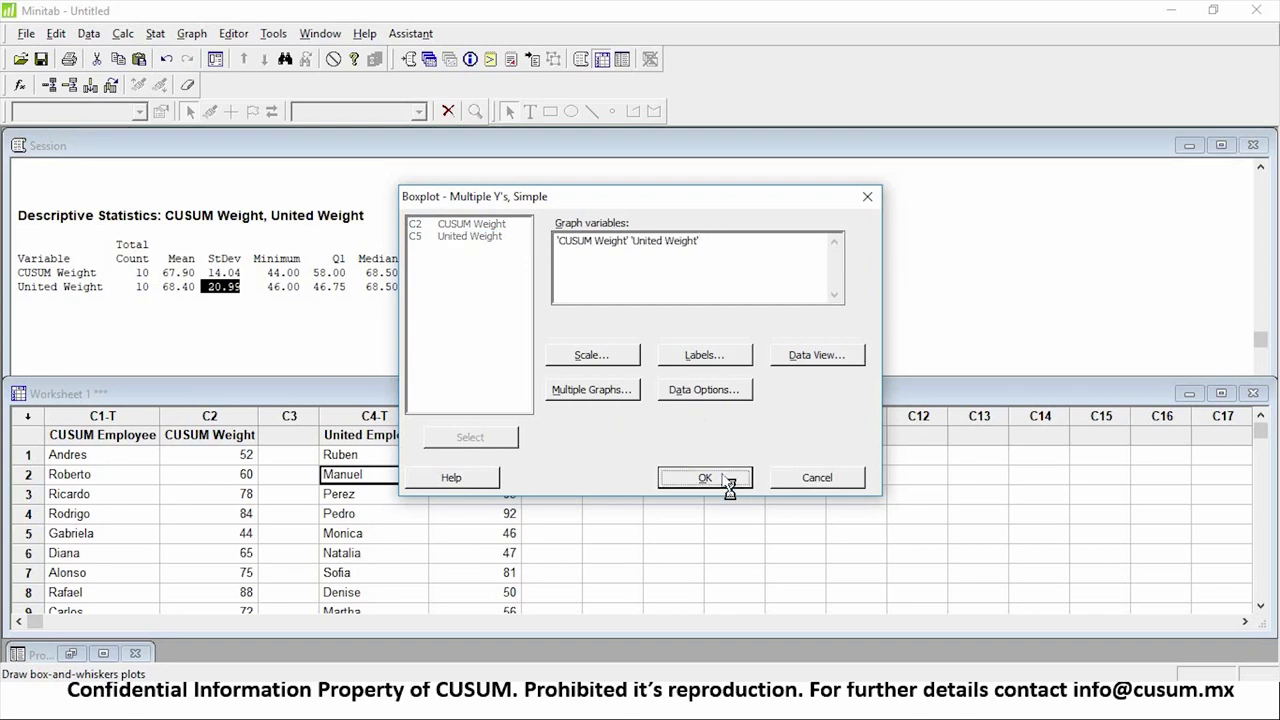
left_click_drag(349, 152, 822, 174)
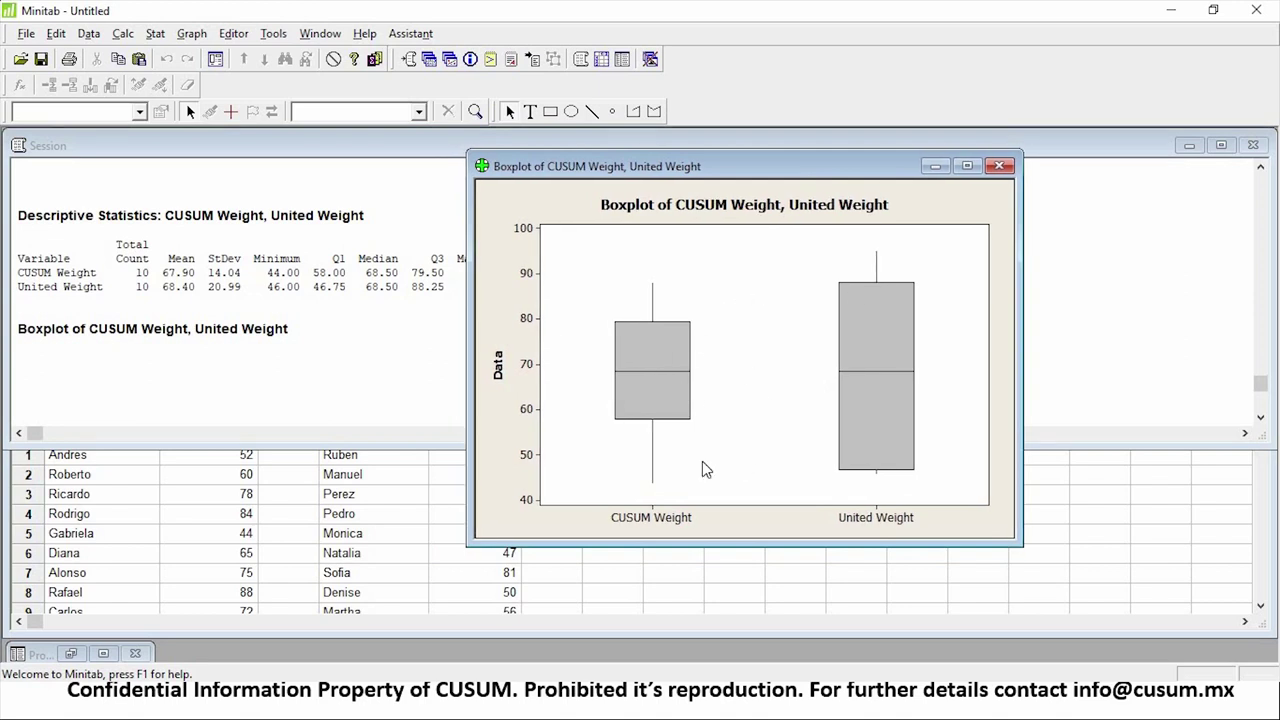
Step: Examine the interquartile boxes and whiskers of both weights in the boxplot, and minimize the graph to return to the worksheet
left_click(641, 405)
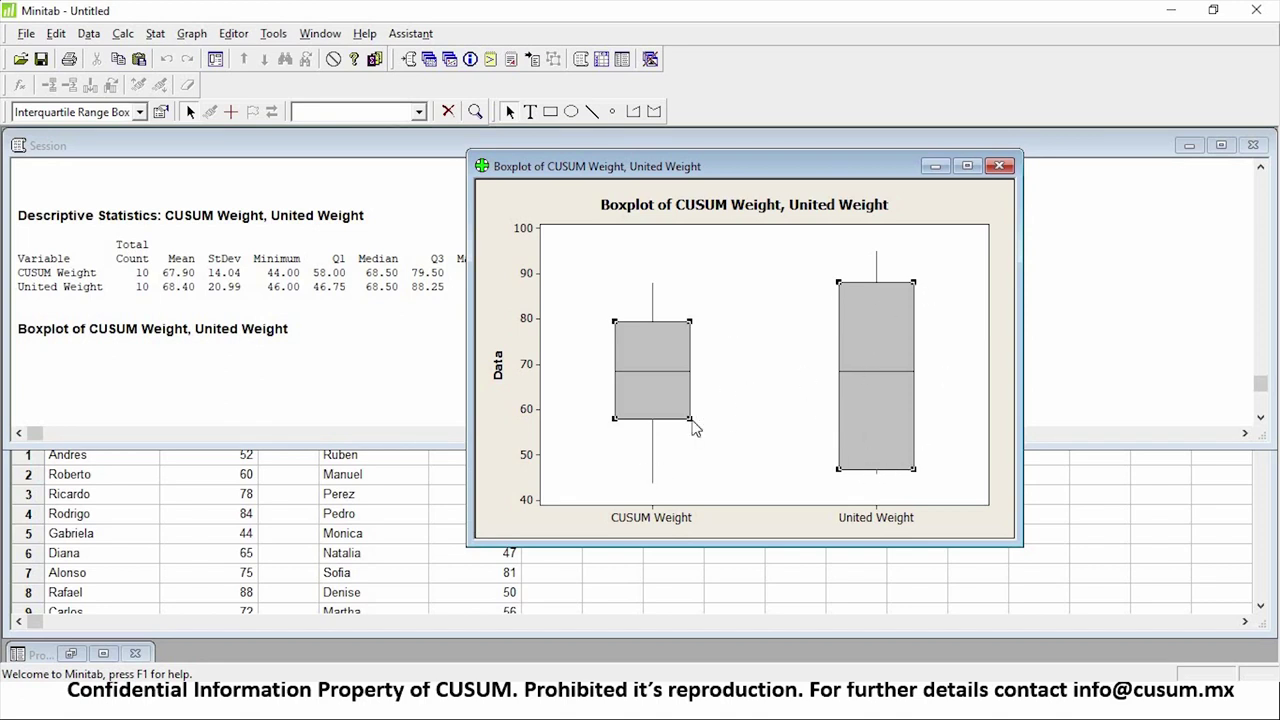
left_click(656, 477)
mouse_move(646, 455)
mouse_move(658, 428)
mouse_move(881, 480)
mouse_move(886, 391)
left_click(686, 457)
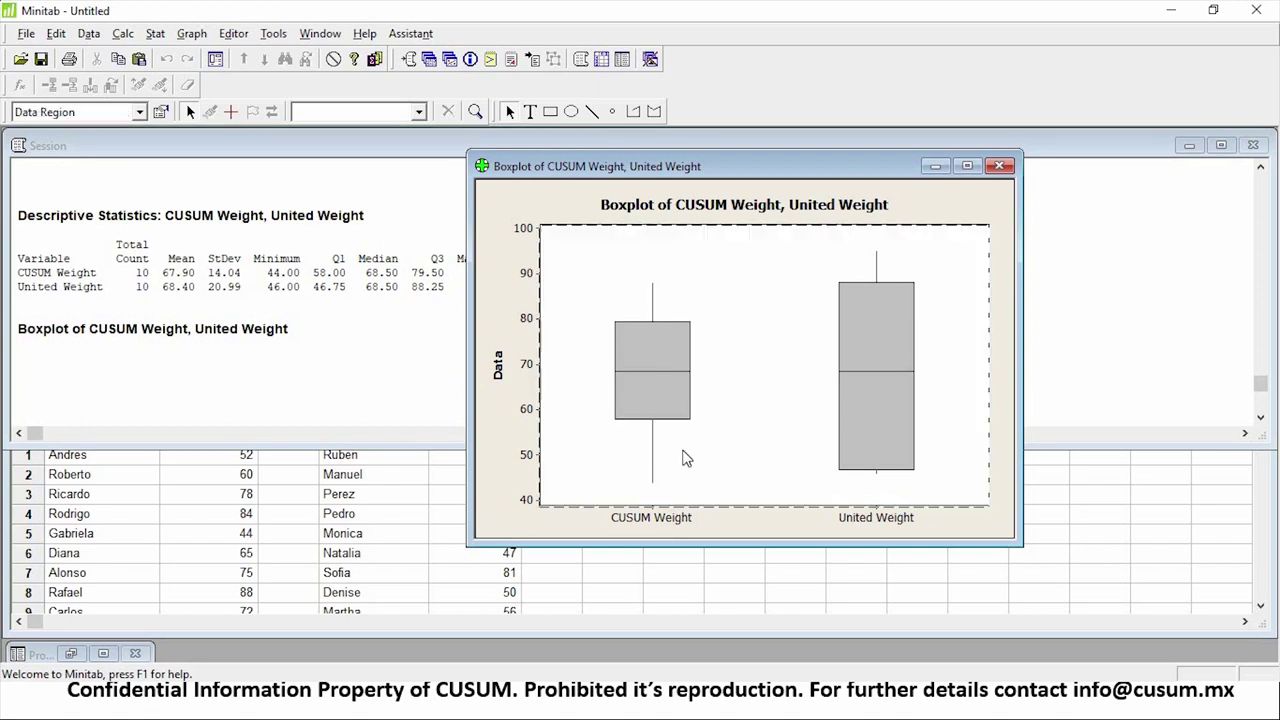
left_click(937, 172)
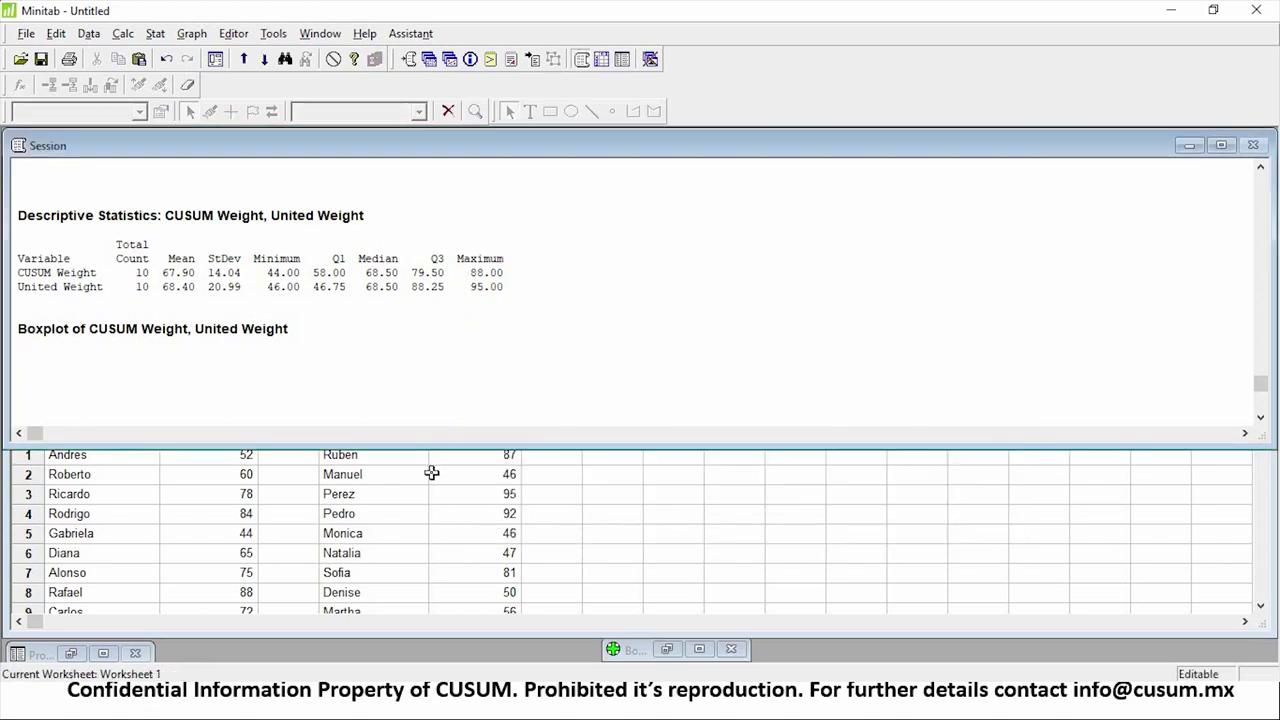
left_click(431, 473)
Step: Review the PowerPoint slide show up to the slide on creating a histogram and return to Minitab
key("alt+Tab")
key("alt+Tab")
key("alt+Tab")
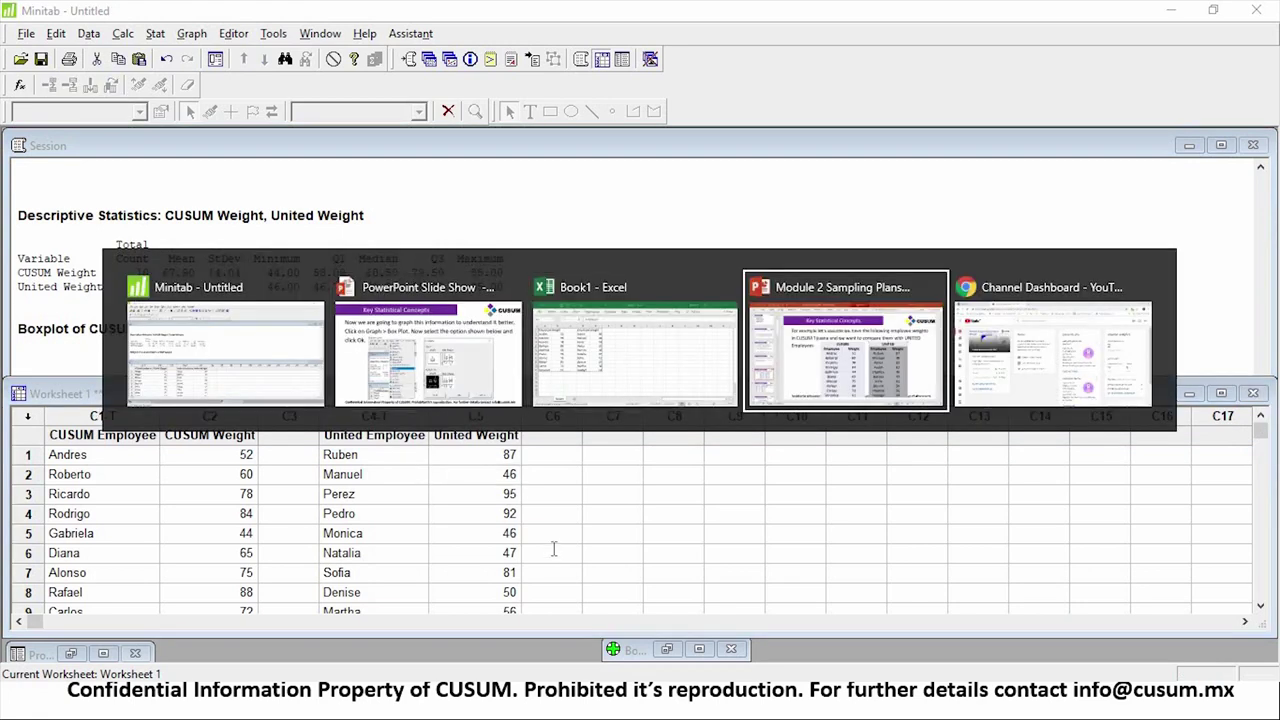
key("alt+Tab")
key("alt+Tab")
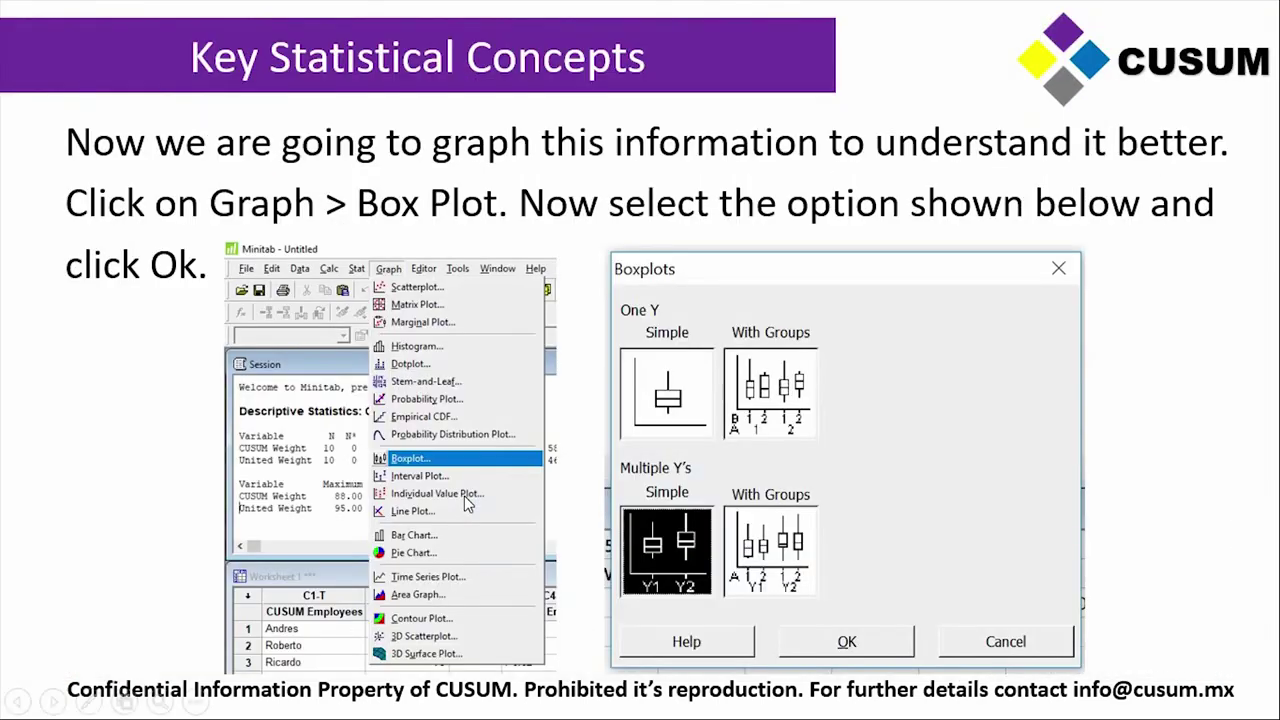
left_click(464, 495)
left_click(464, 500)
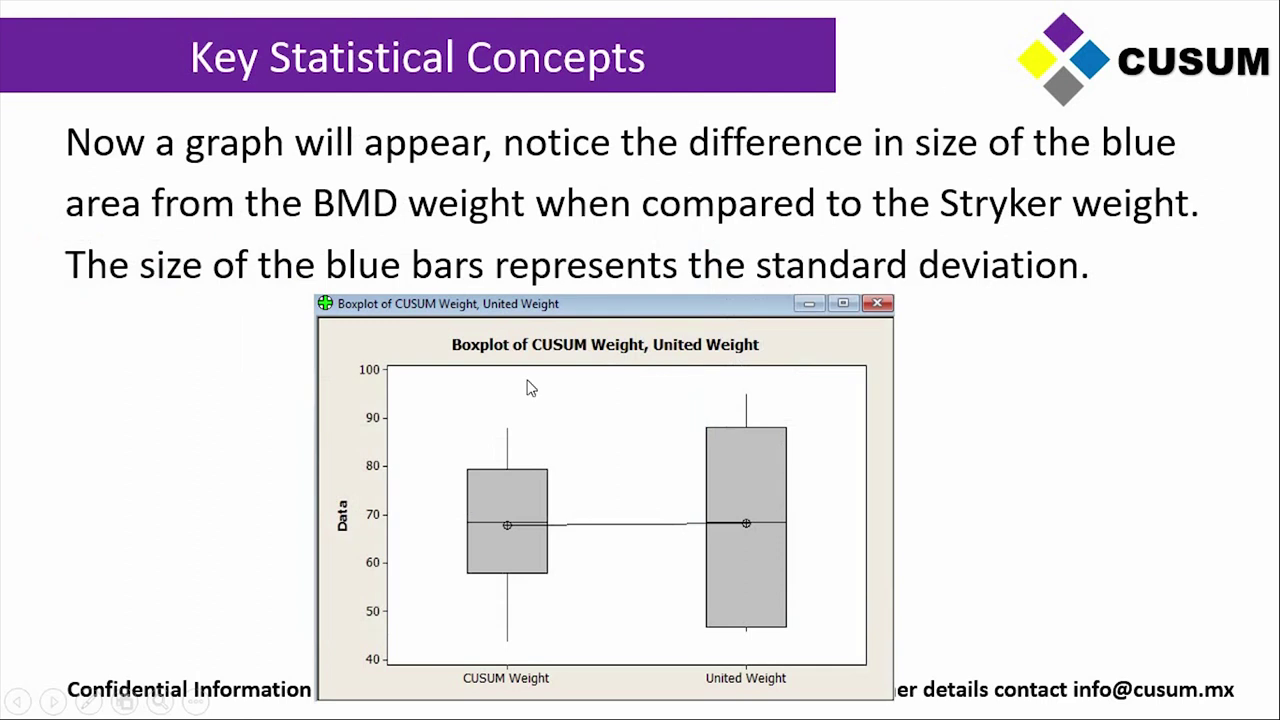
left_click(496, 535)
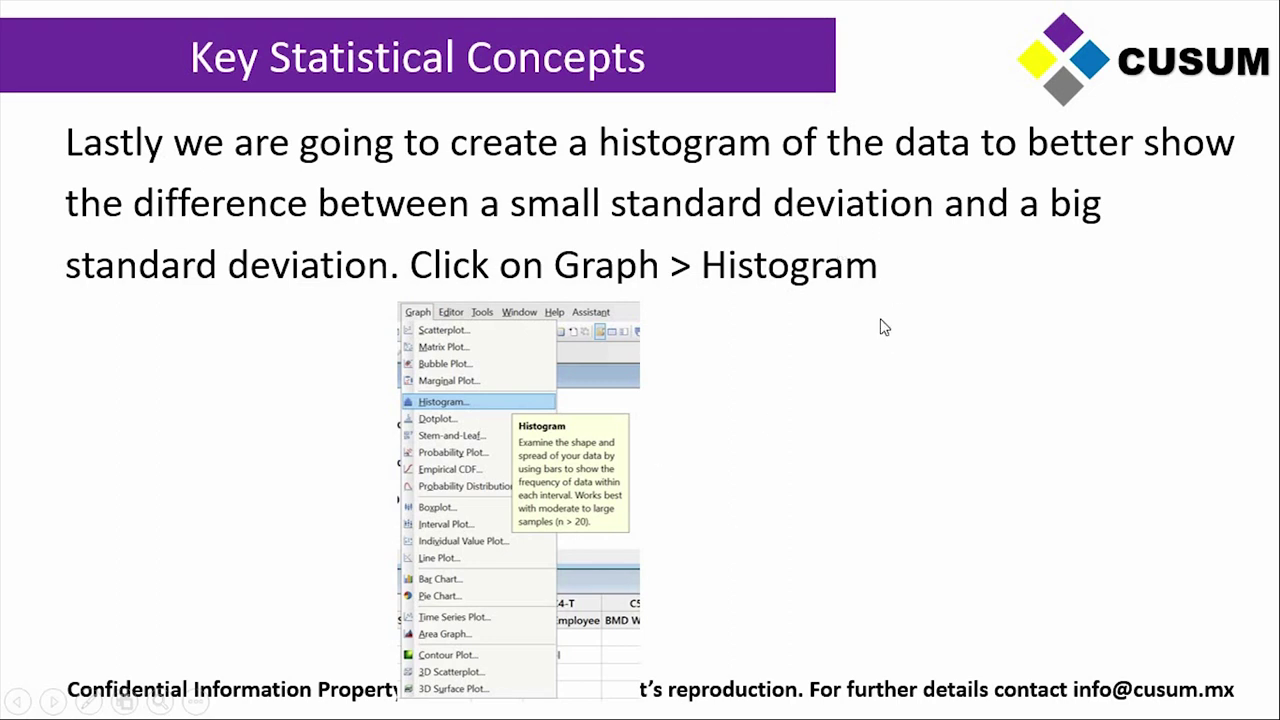
key("alt+Tab")
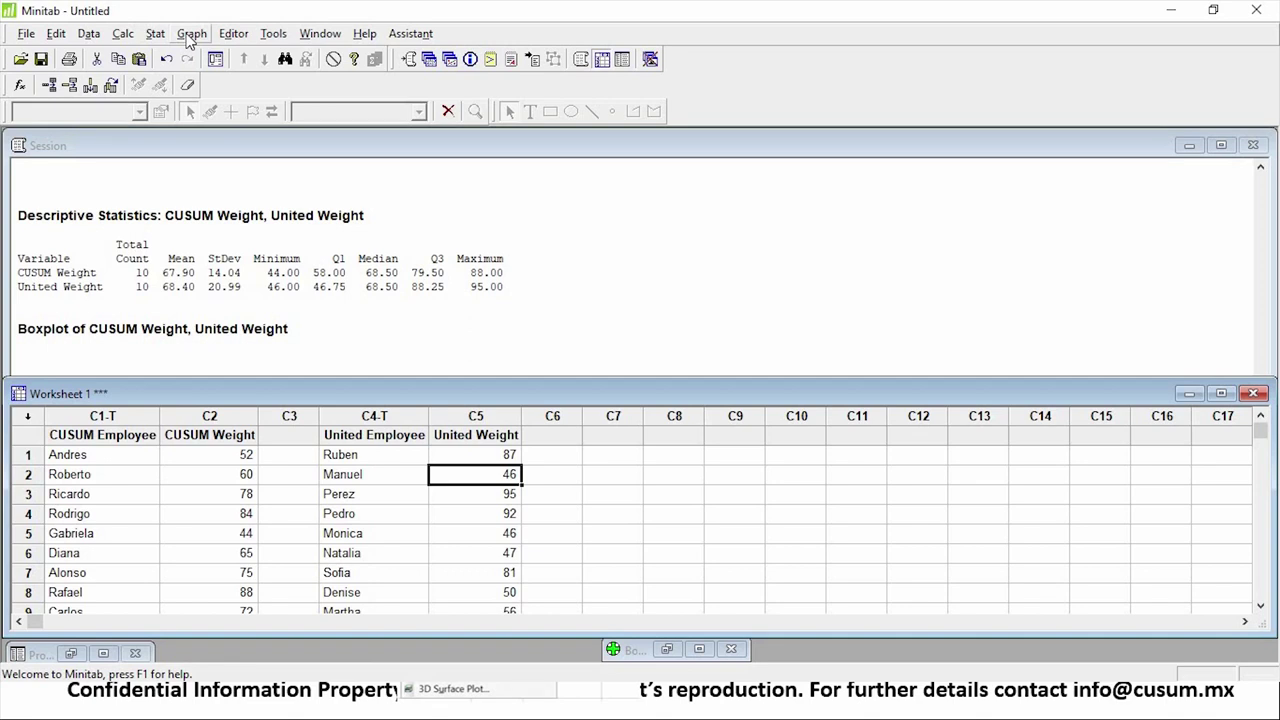
Step: Start a Simple histogram with CUSUM Weight and United Weight as the graph variables
left_click(190, 35)
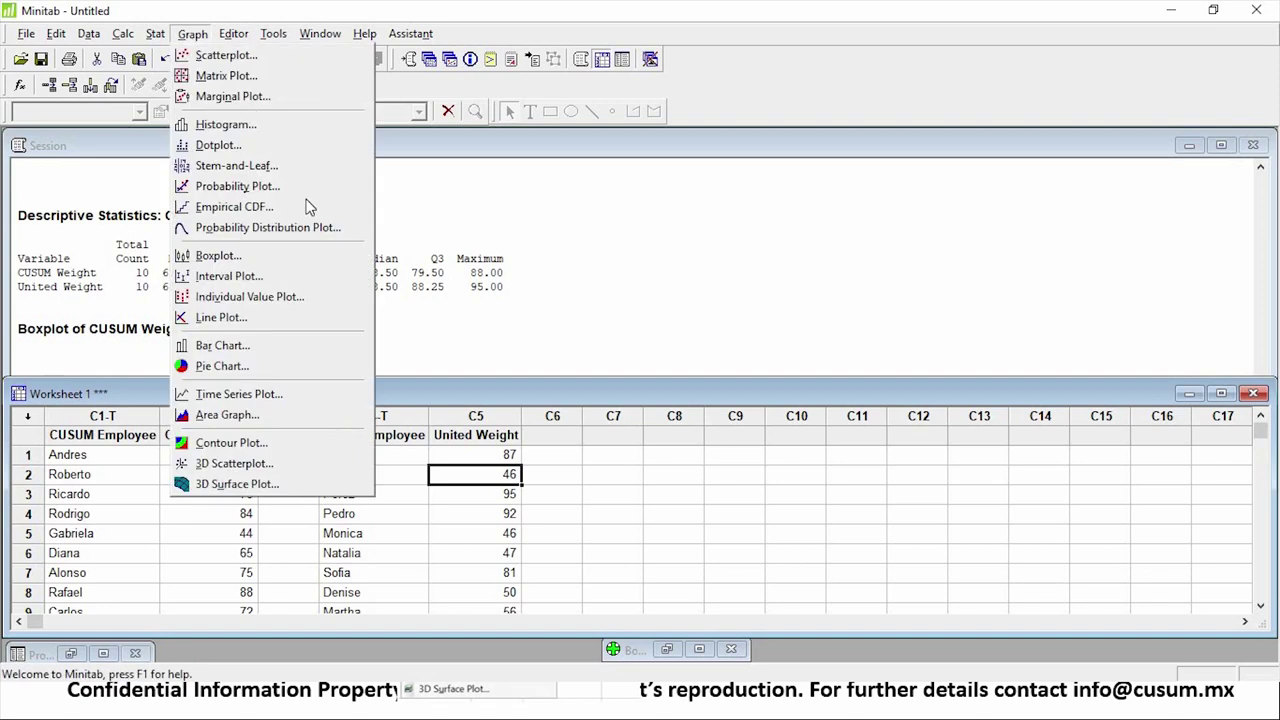
left_click(292, 130)
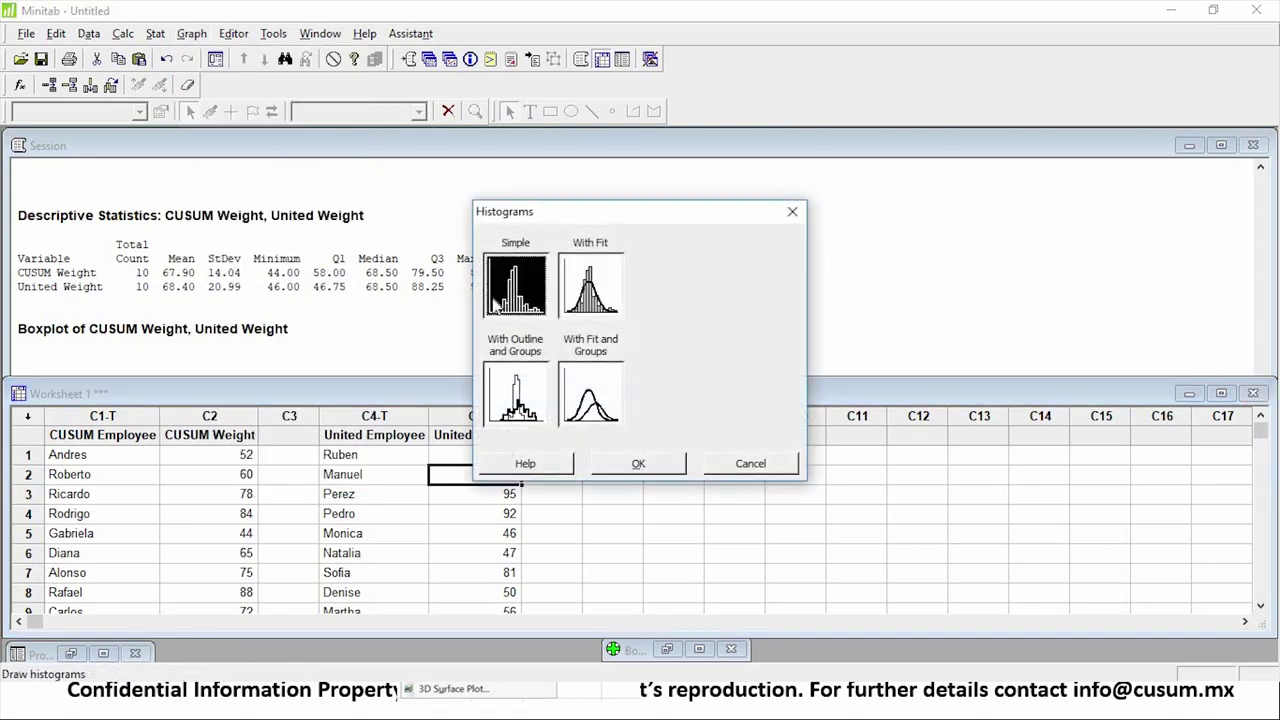
left_click(656, 467)
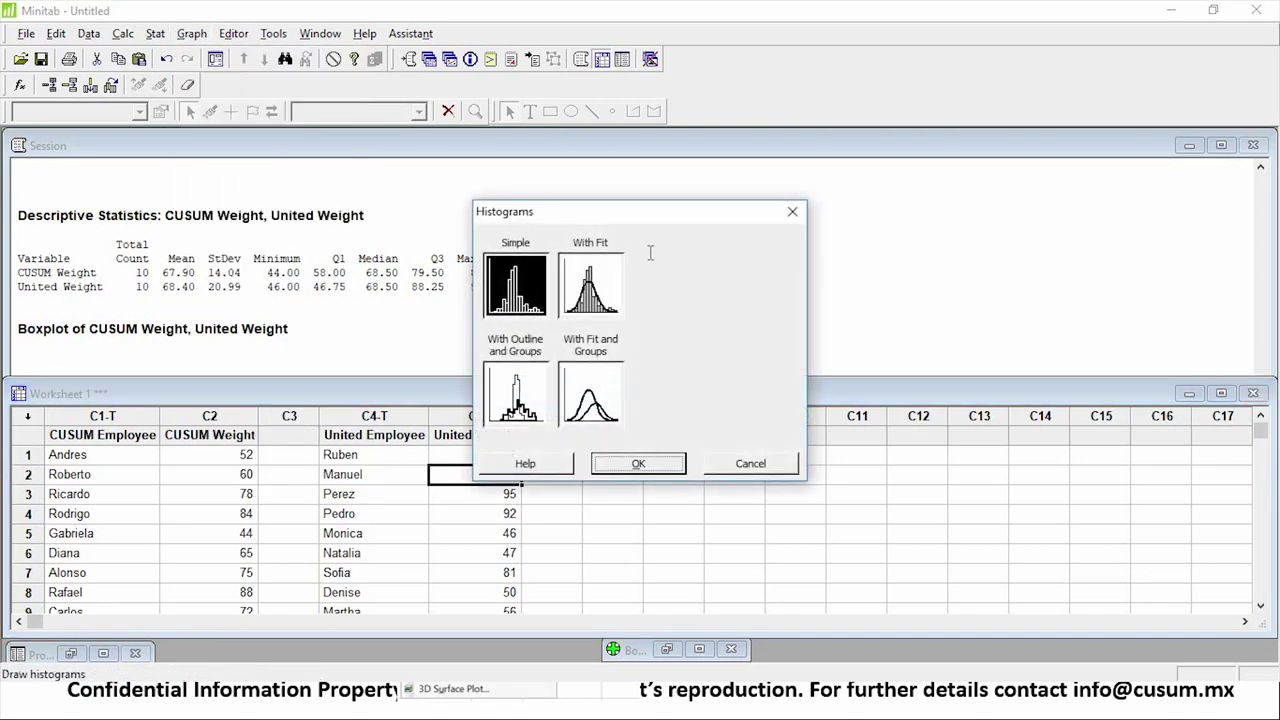
left_click(472, 226)
key("shift+Down")
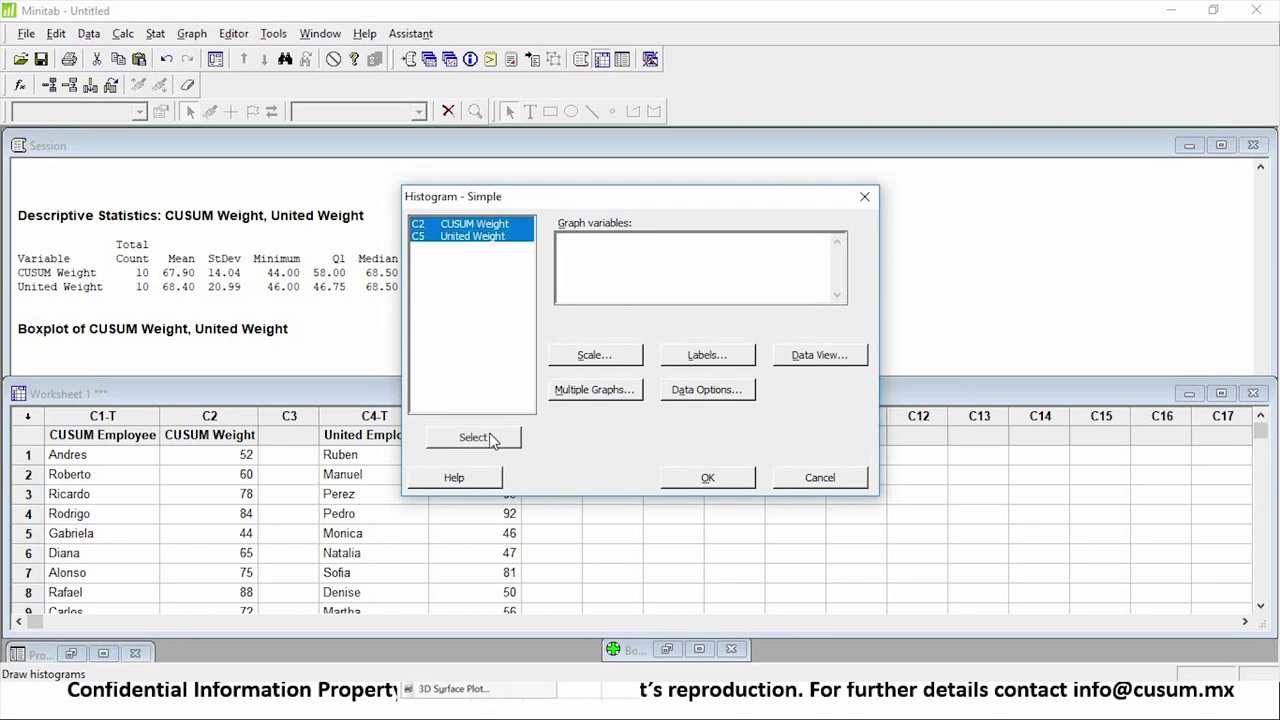
left_click(491, 437)
Step: Create the histograms with the variables shown on separate graphs and arrange the two graph windows side by side
left_click(620, 398)
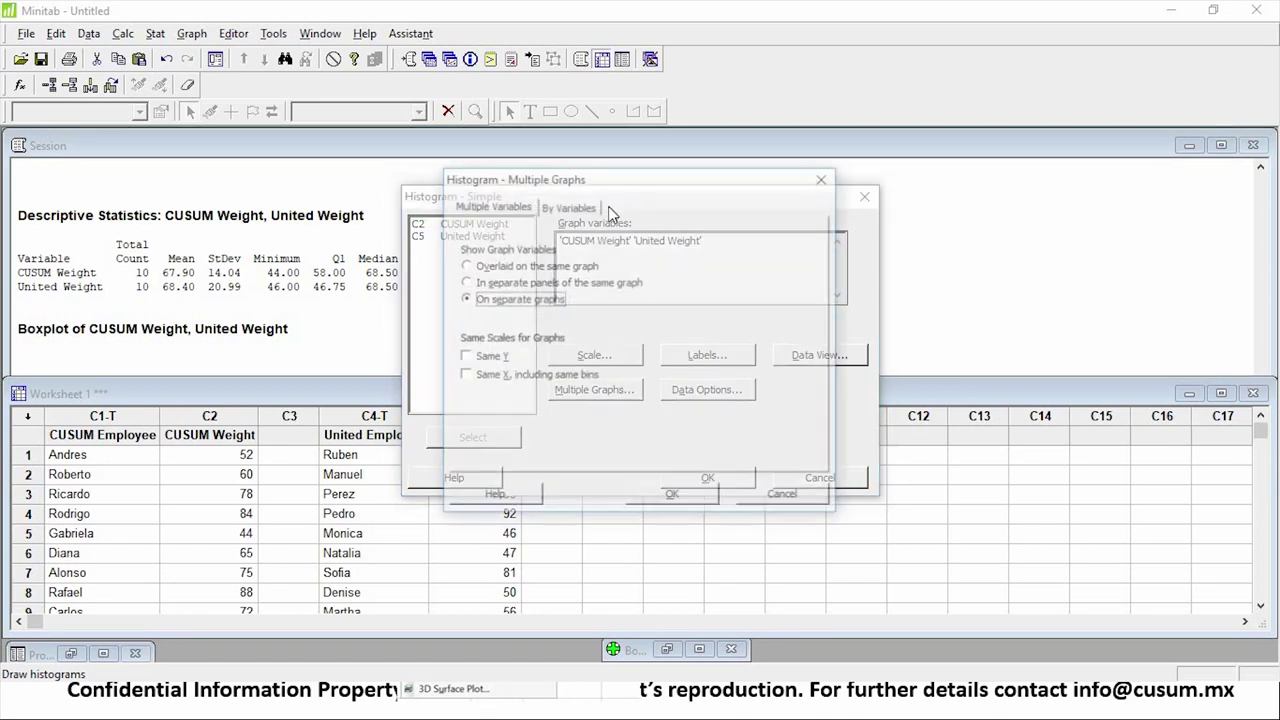
left_click_drag(674, 177, 284, 158)
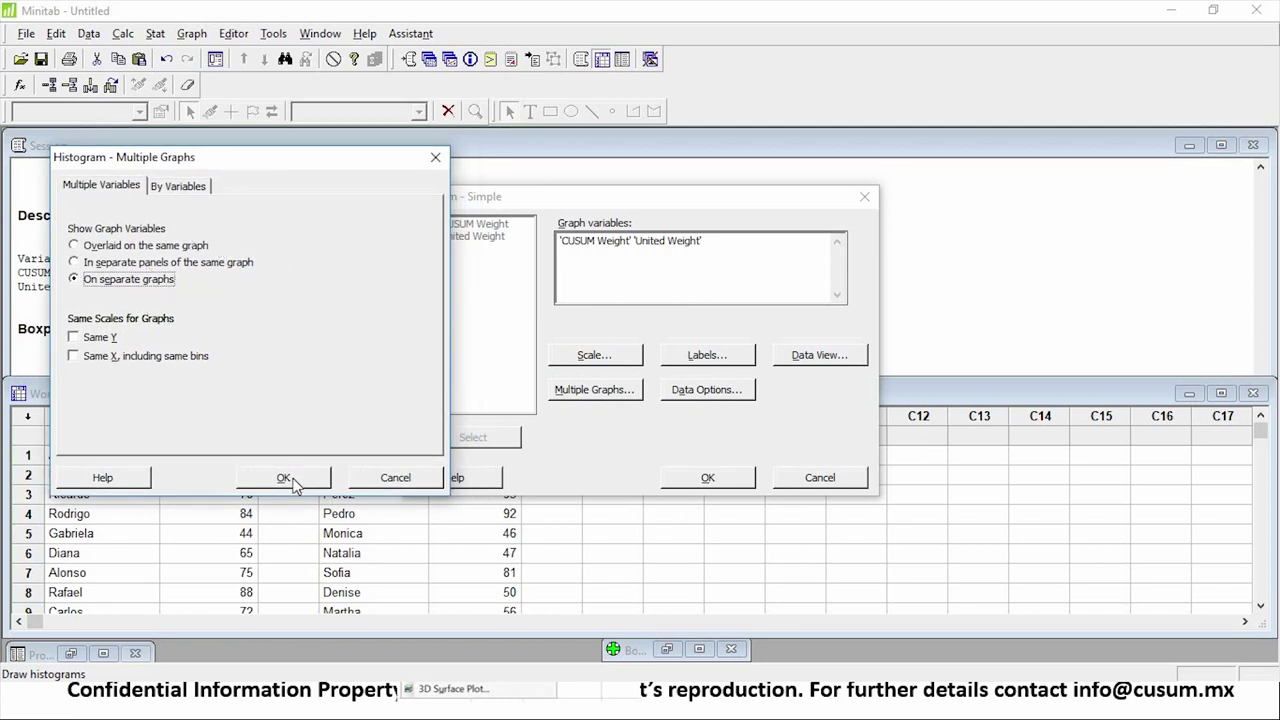
key("Return")
left_click(708, 484)
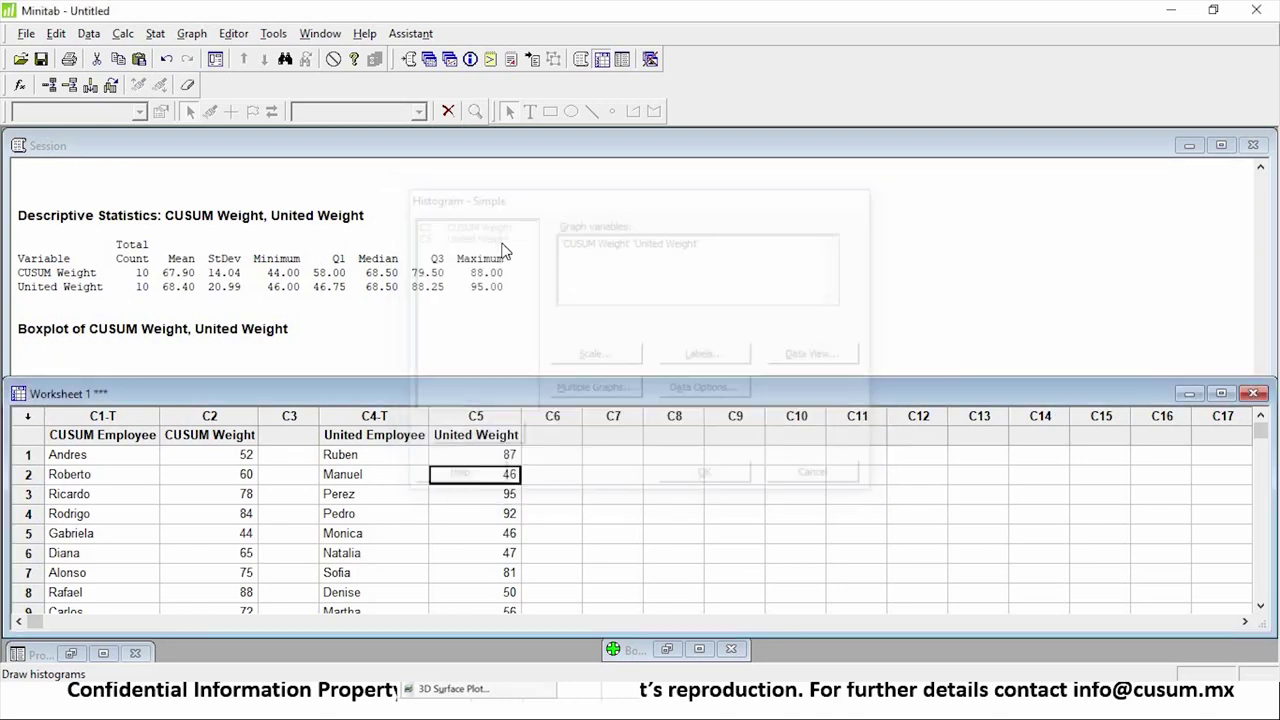
left_click_drag(551, 205, 1107, 177)
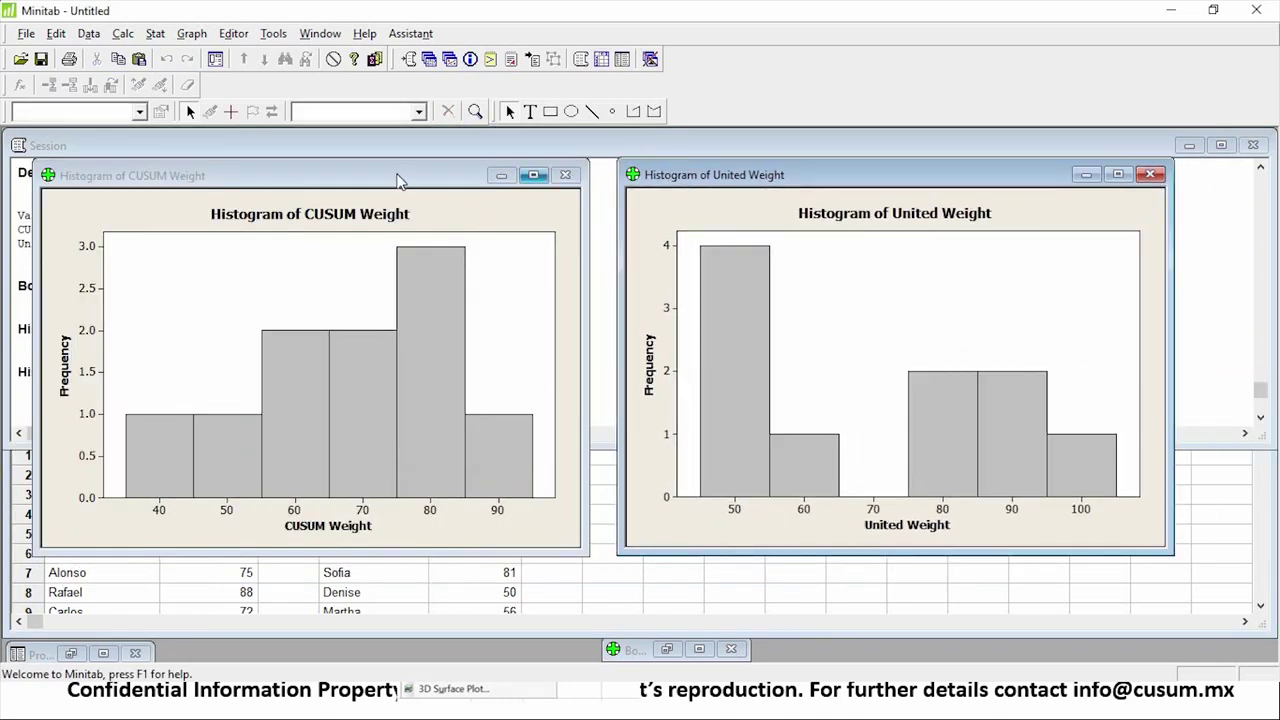
left_click_drag(493, 178, 478, 178)
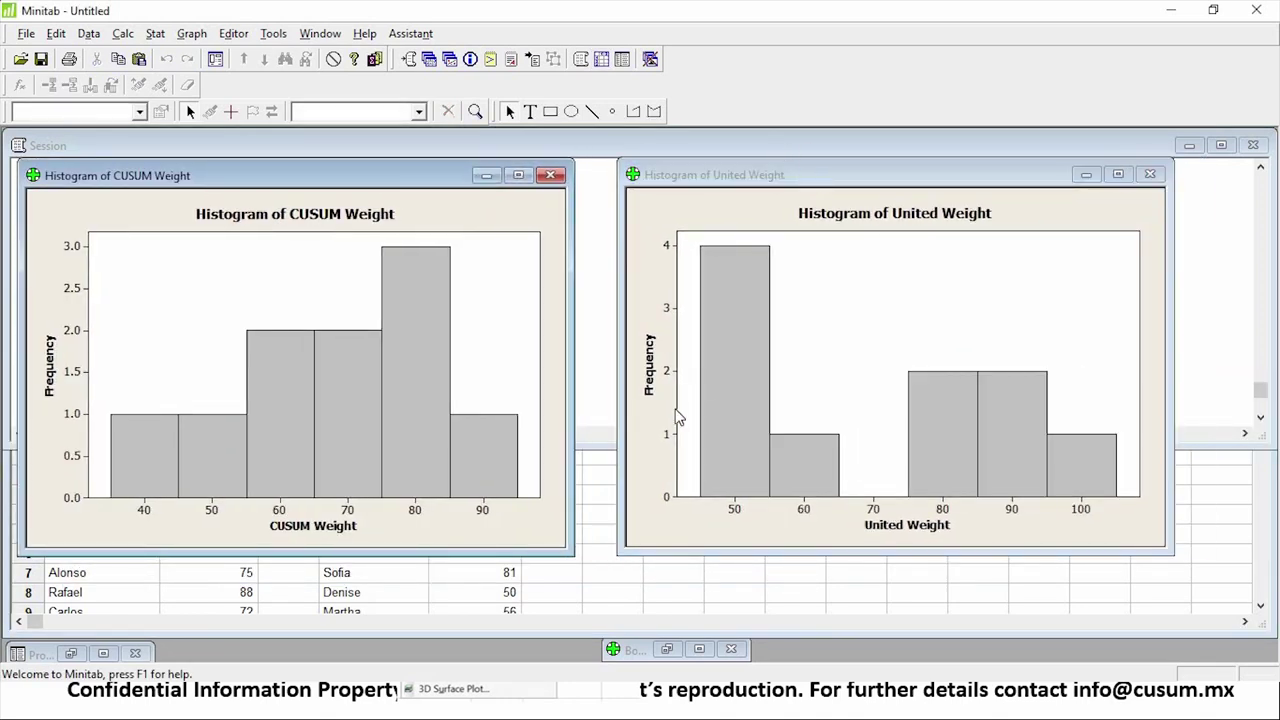
Step: Try the histogram with CUSUM Weight and United Weight overlaid on the same graph, and close that graph after viewing it
key("ctrl+e")
left_click(630, 398)
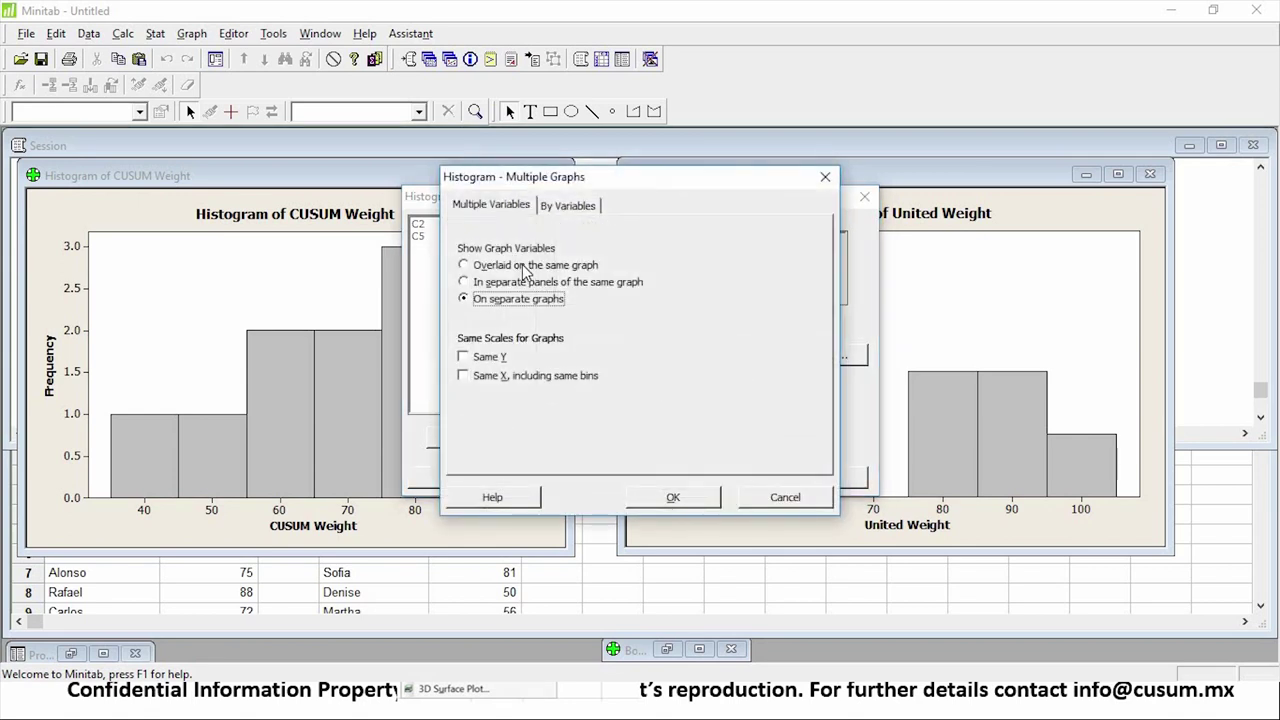
left_click(524, 266)
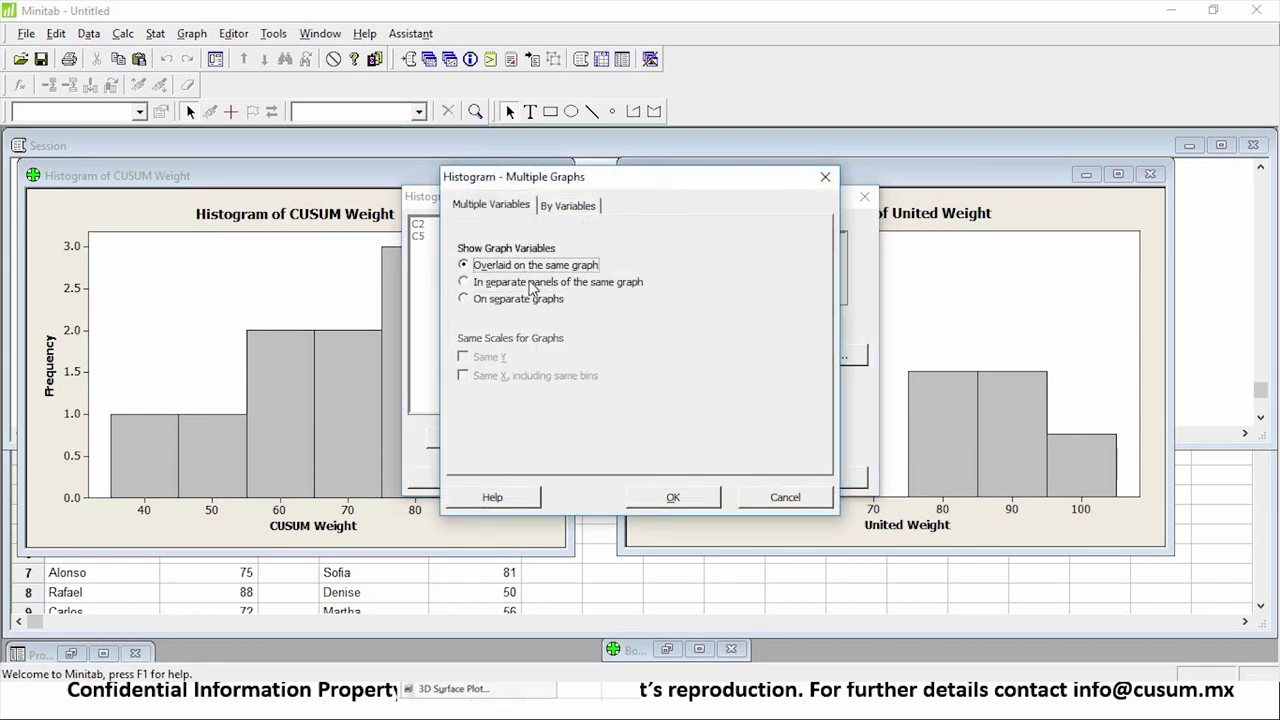
left_click(677, 497)
left_click(694, 484)
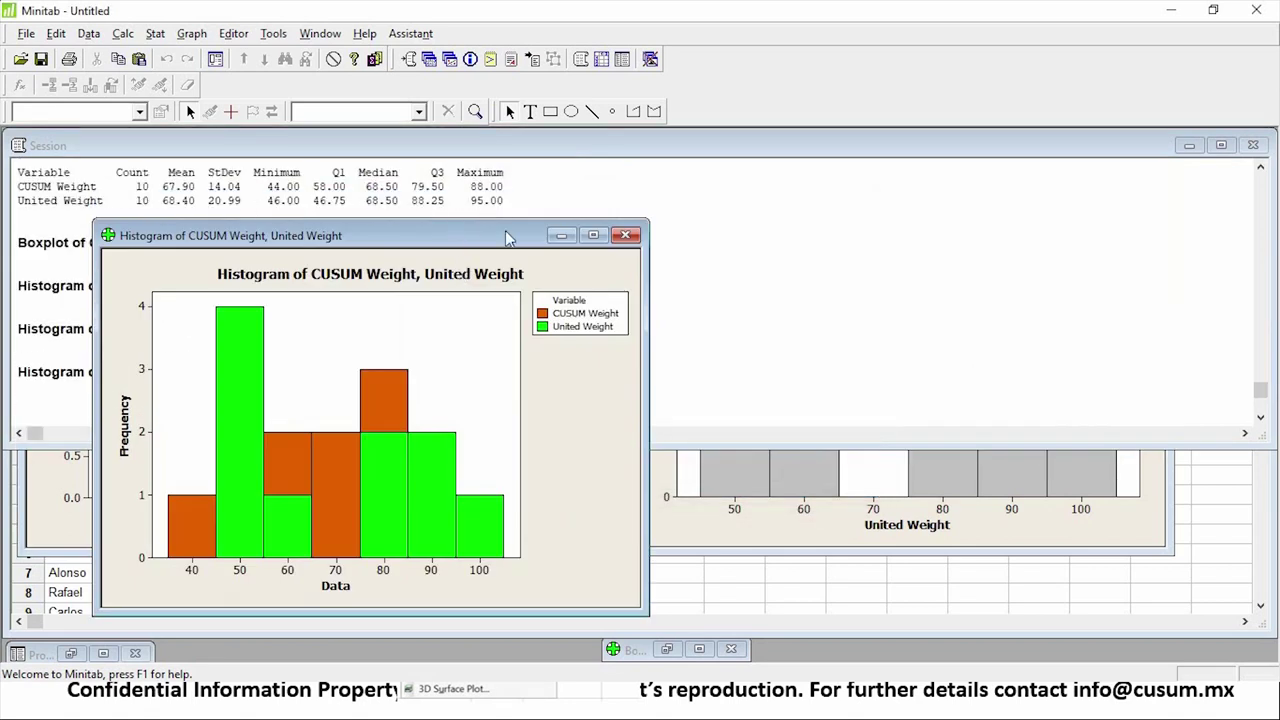
left_click_drag(505, 237, 959, 161)
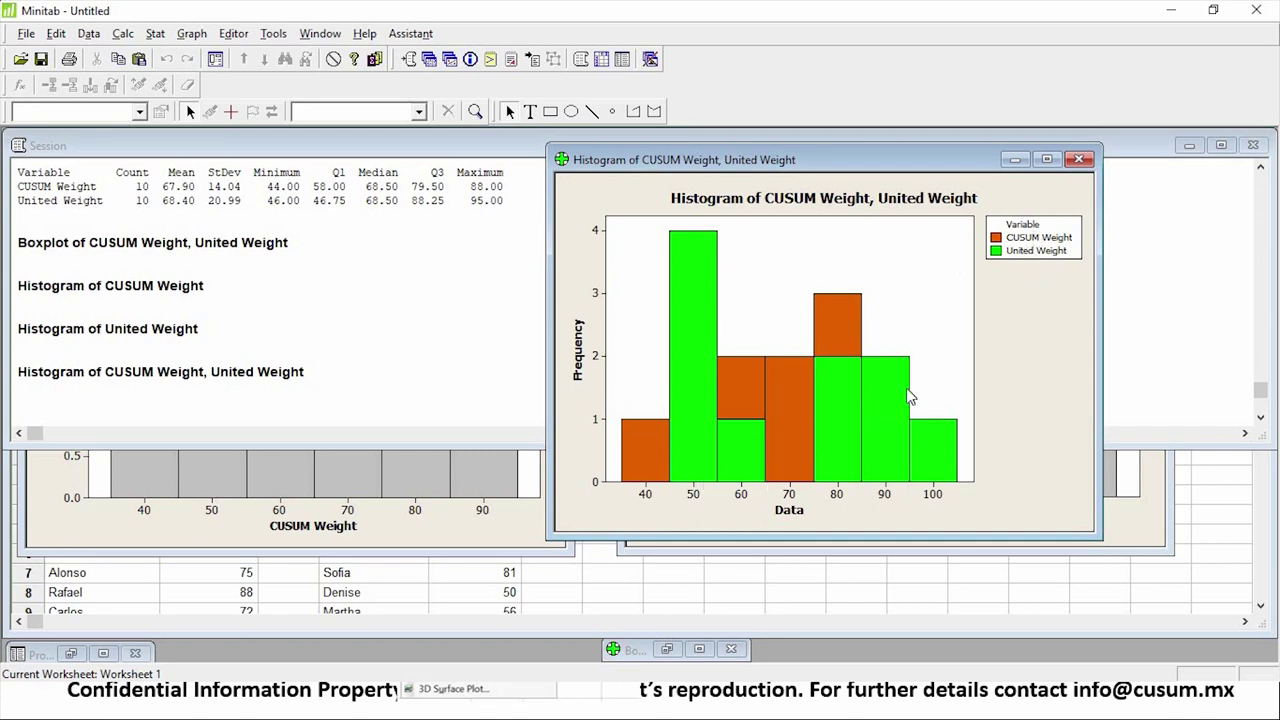
left_click(1079, 159)
left_click(712, 398)
key("ctrl+e")
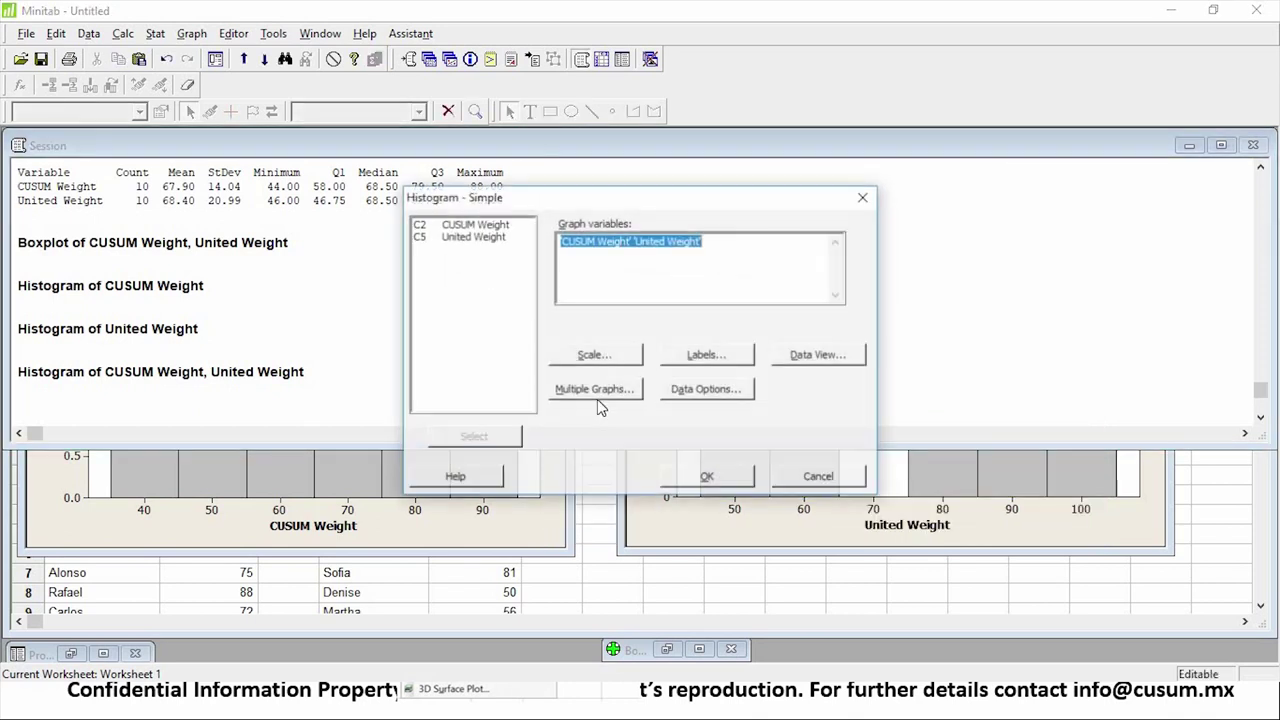
left_click(597, 396)
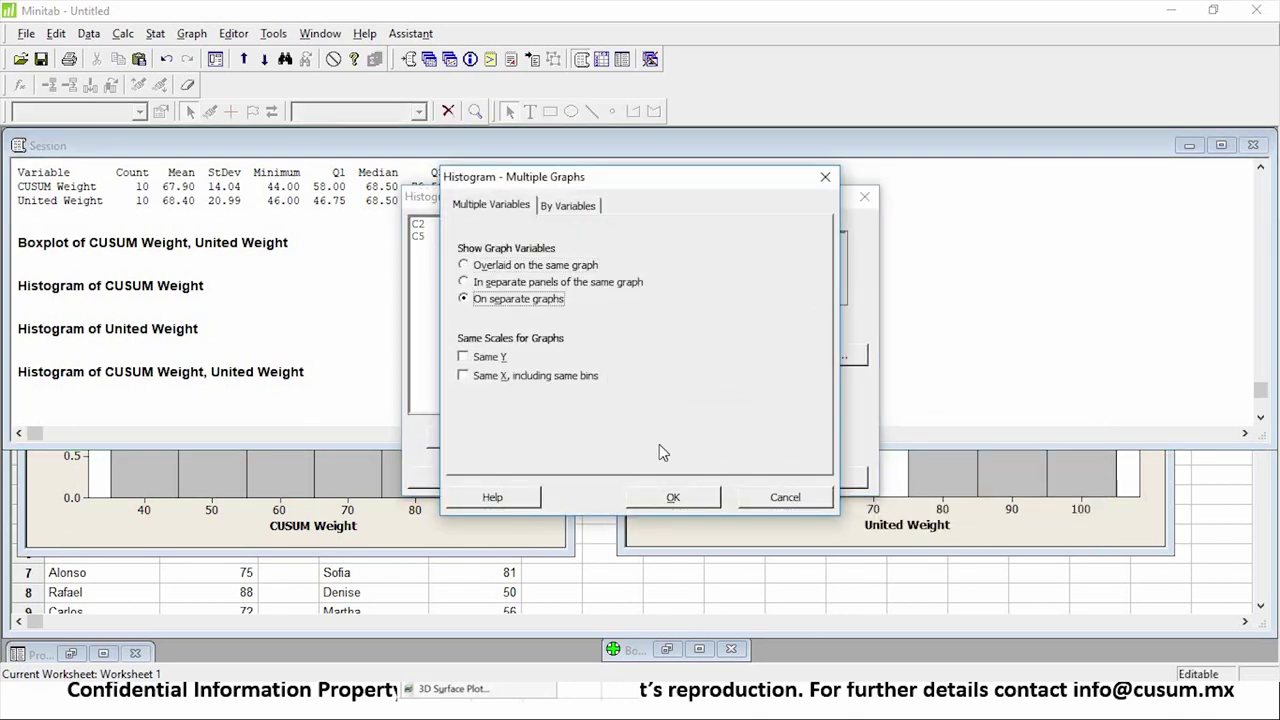
left_click(766, 497)
left_click(805, 476)
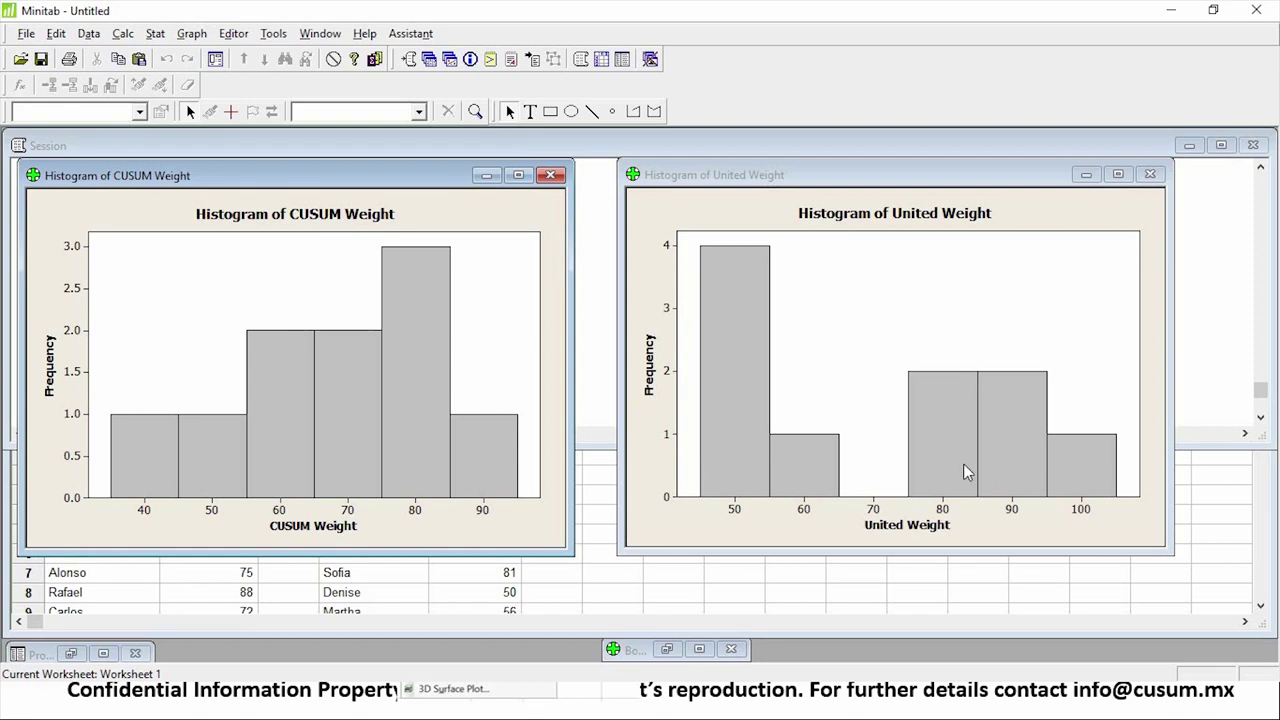
Step: Switch to the PowerPoint slide show and advance past the histogram slides to the Process Specifications slide
key("alt+Tab")
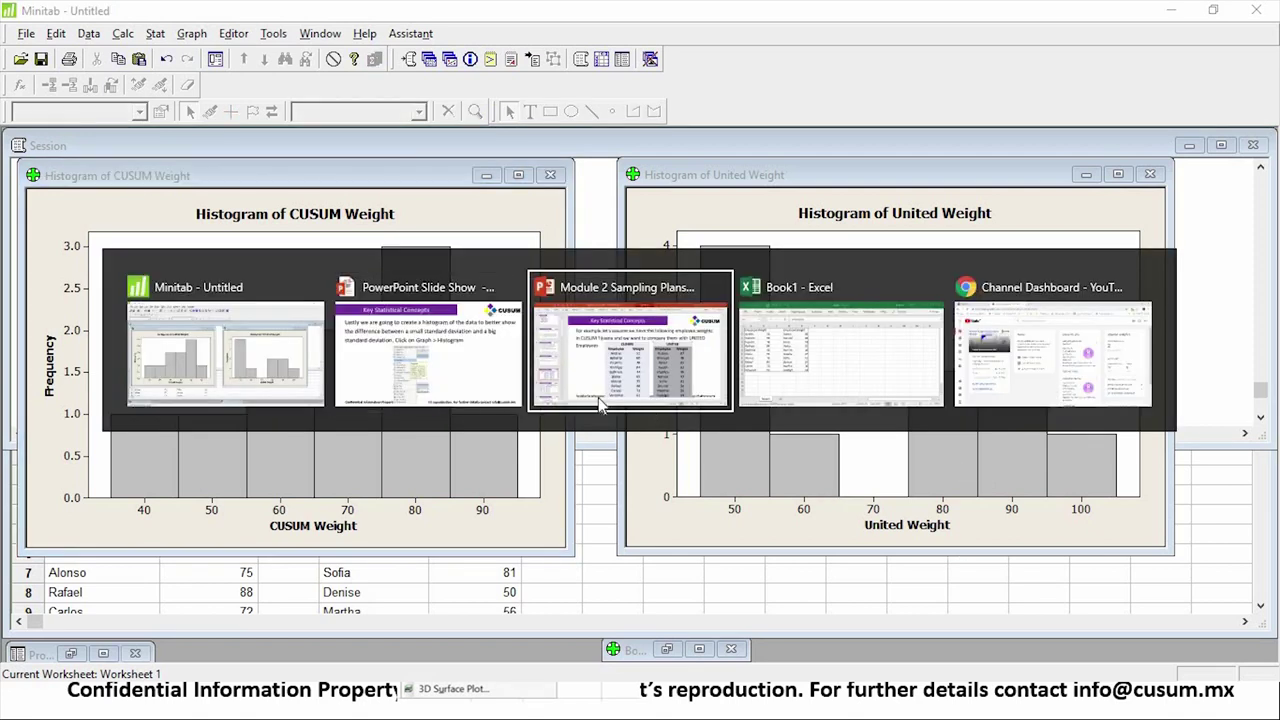
left_click(430, 350)
key("Right")
key("Right")
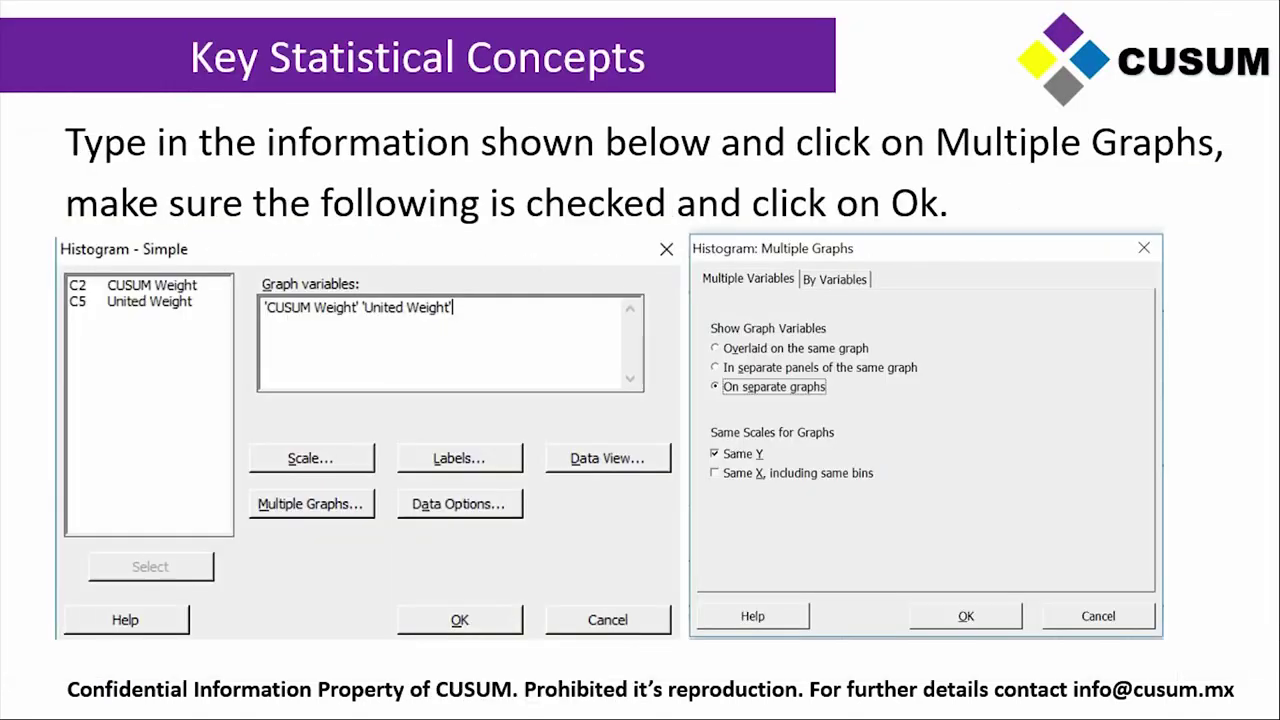
key("Right")
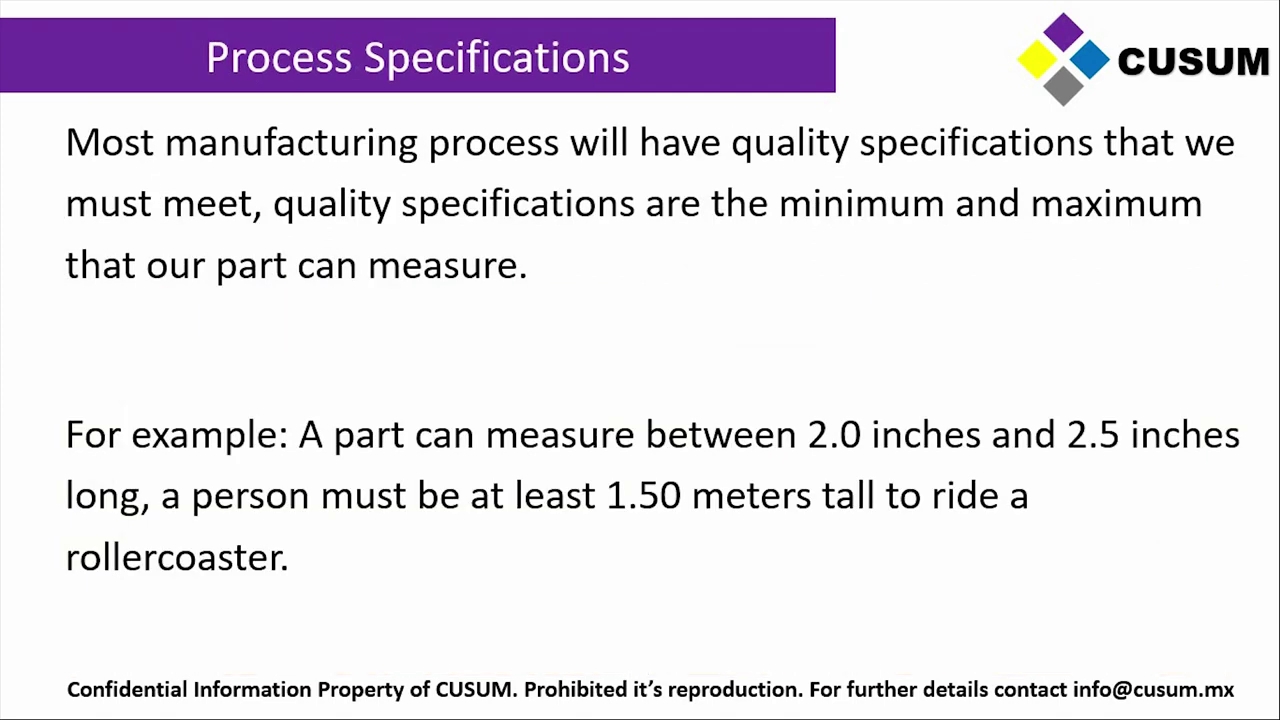
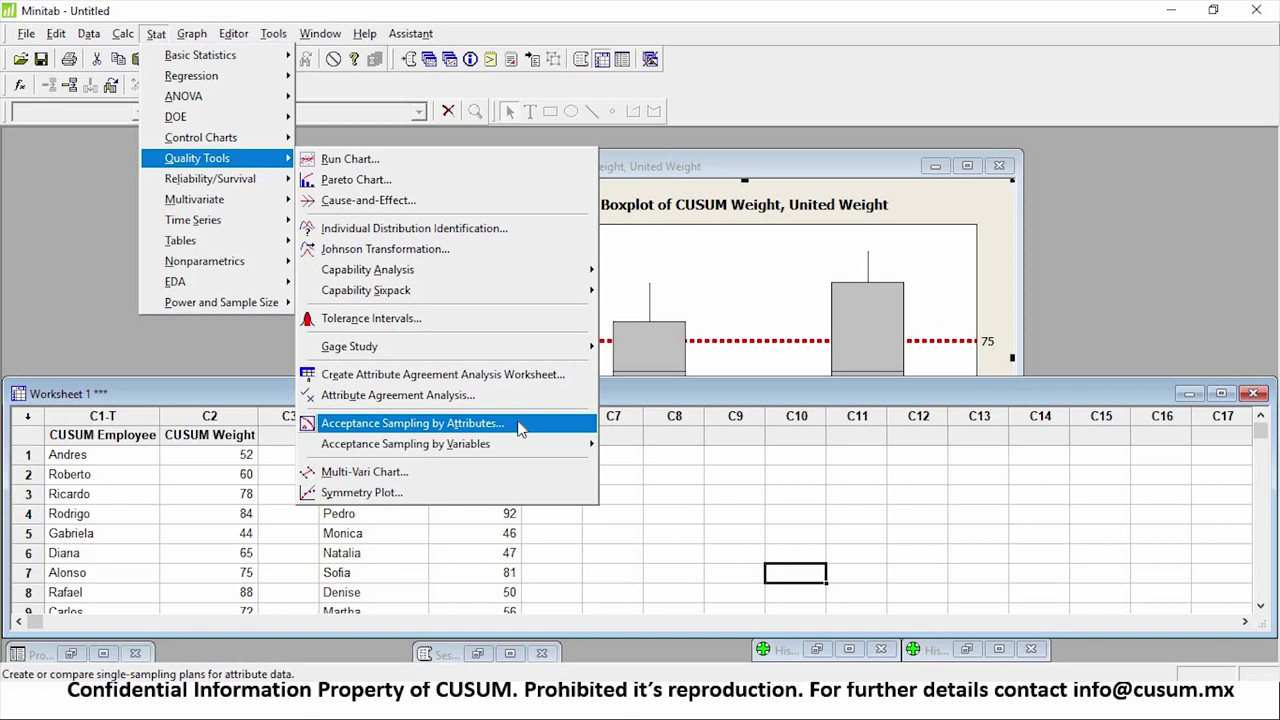
Step: Start an Acceptance Sampling by Attributes plan, keeping Go / no go (defective) and Percent defective, and set the AQL to 0.65
left_click(519, 427)
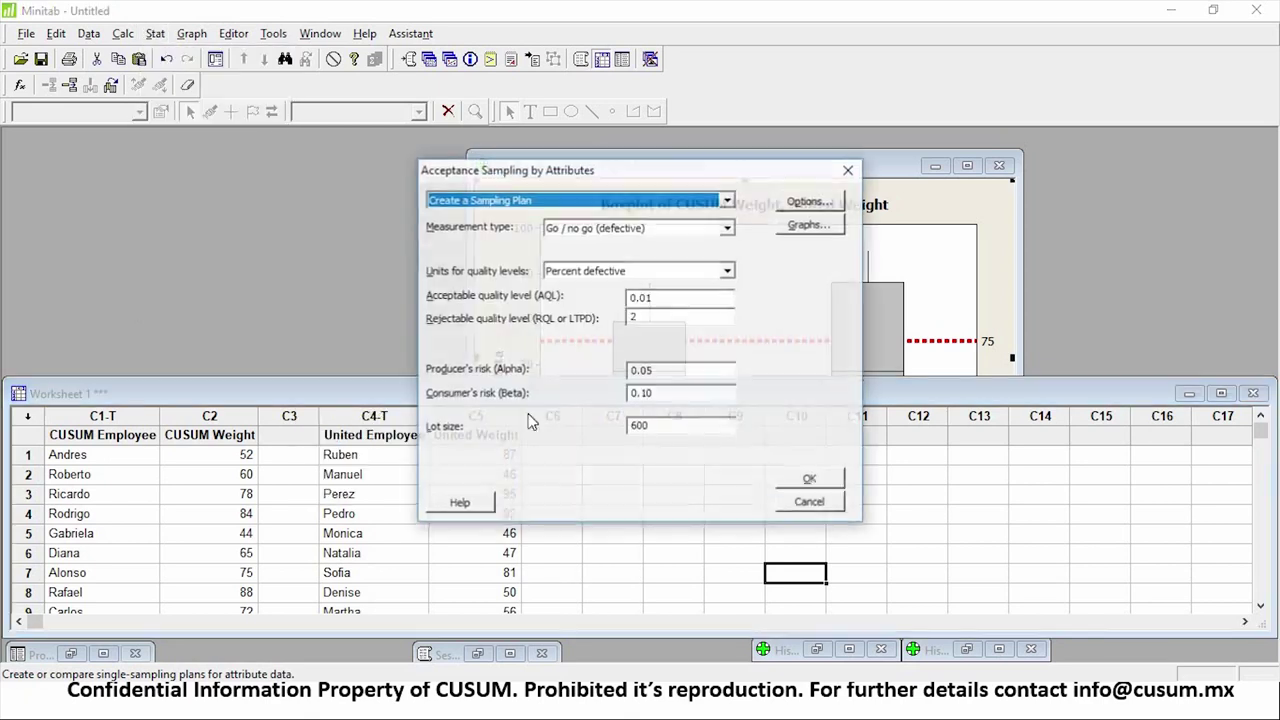
left_click(729, 229)
left_click(727, 231)
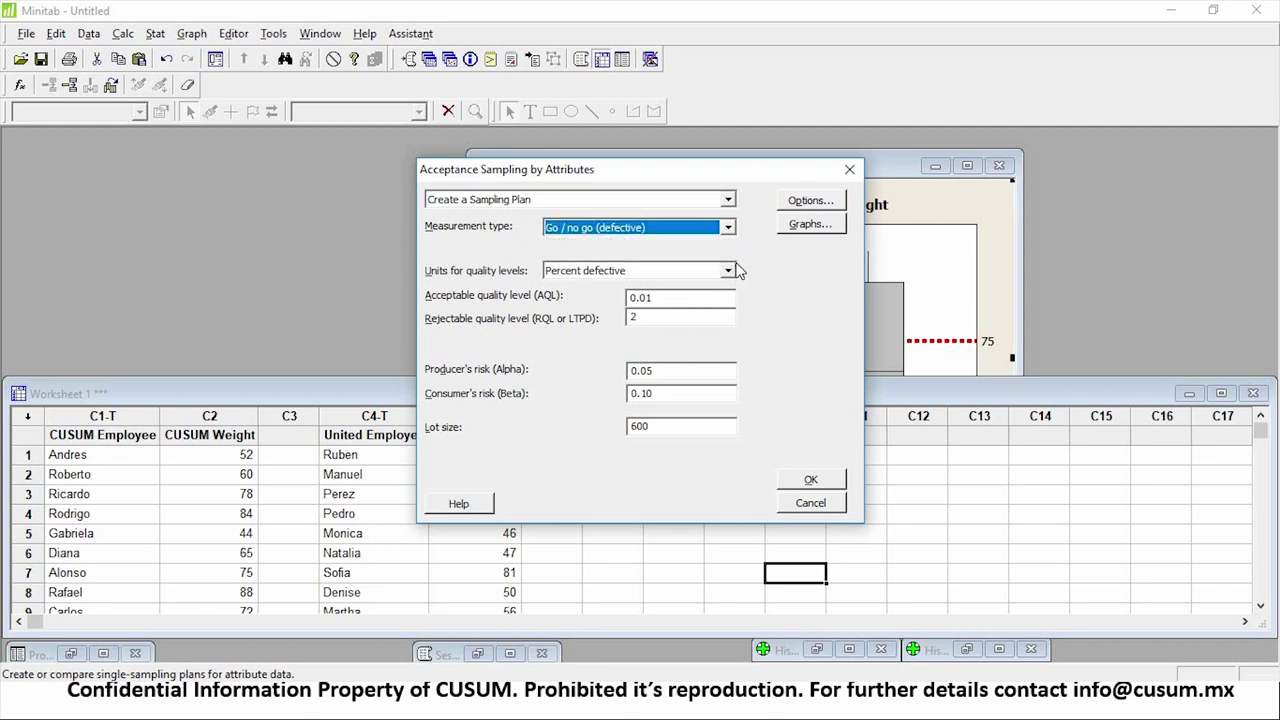
left_click(727, 272)
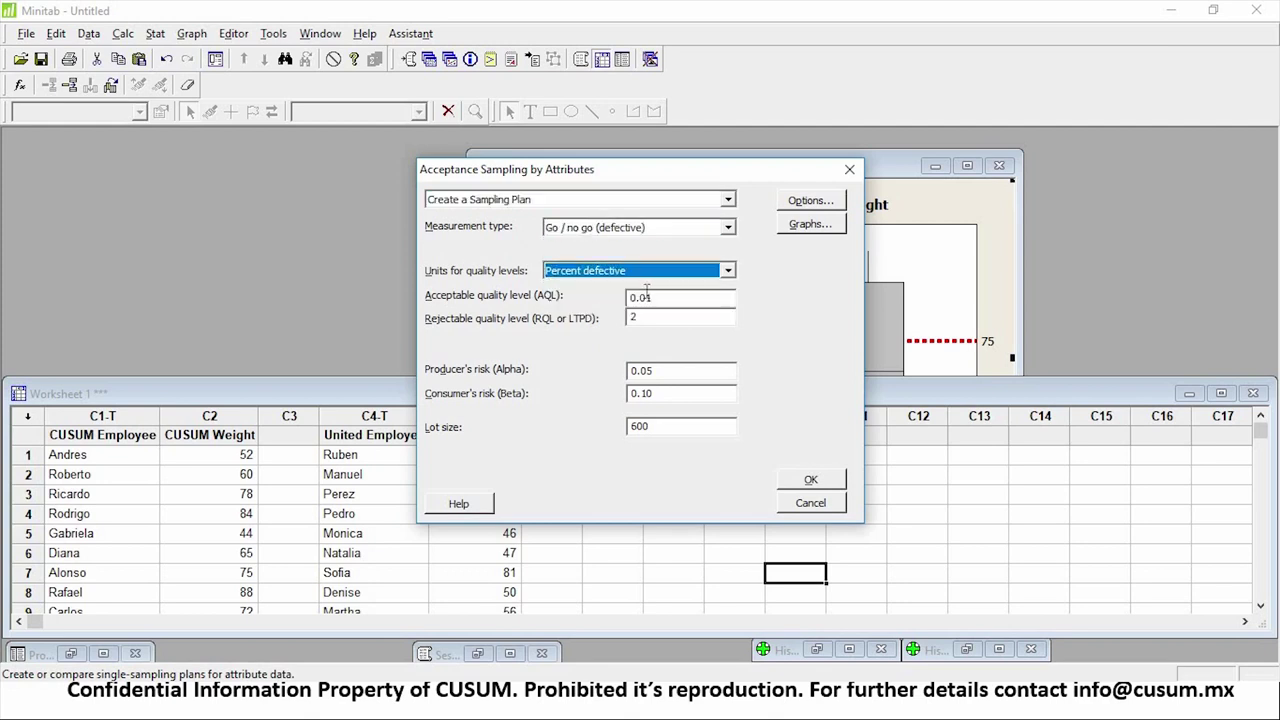
left_click(720, 287)
key("Tab")
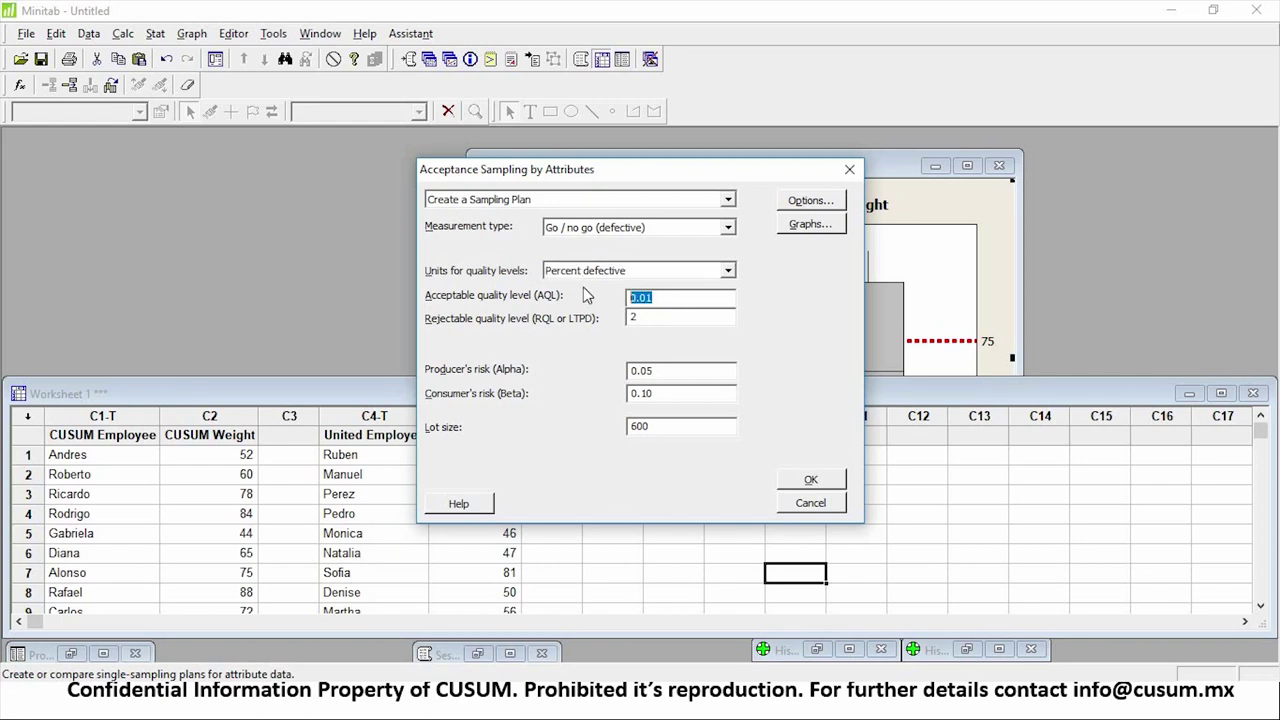
type("0.65")
key("Tab")
key("Tab")
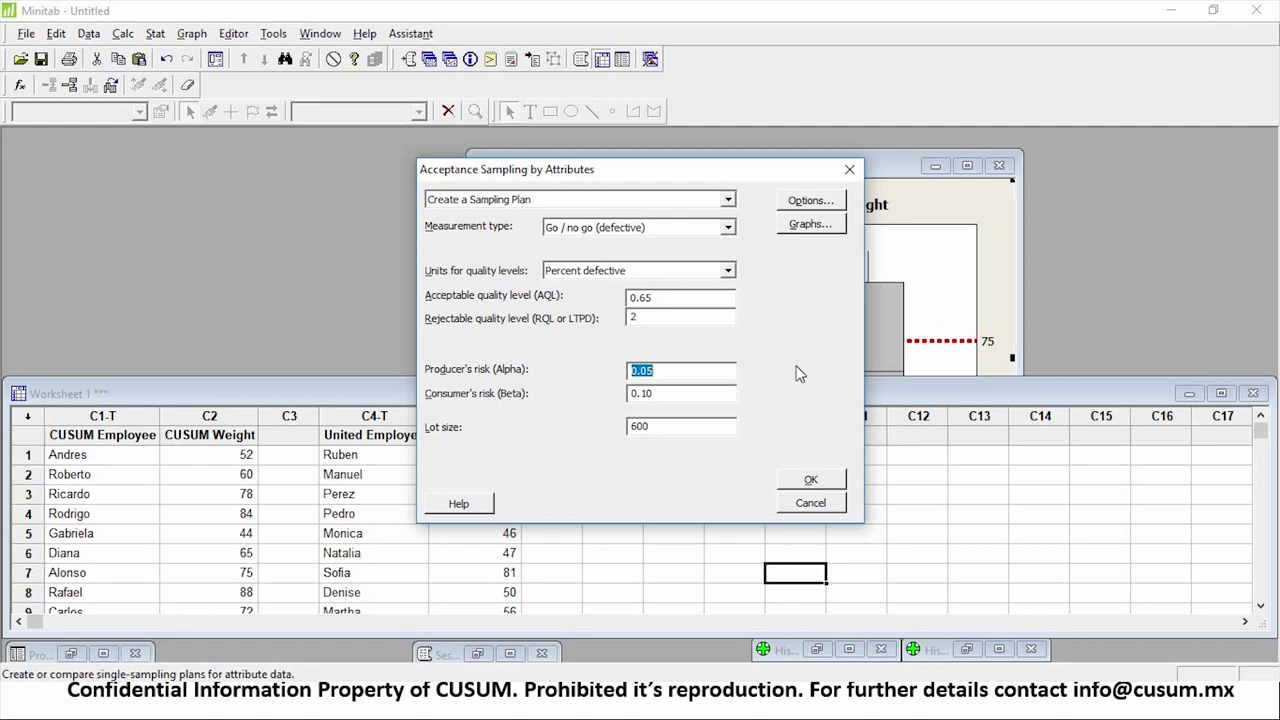
Step: Turn off the hypergeometric distribution for an isolated lot, generate the sampling plan, and move its graph window clear of the session output
left_click(810, 201)
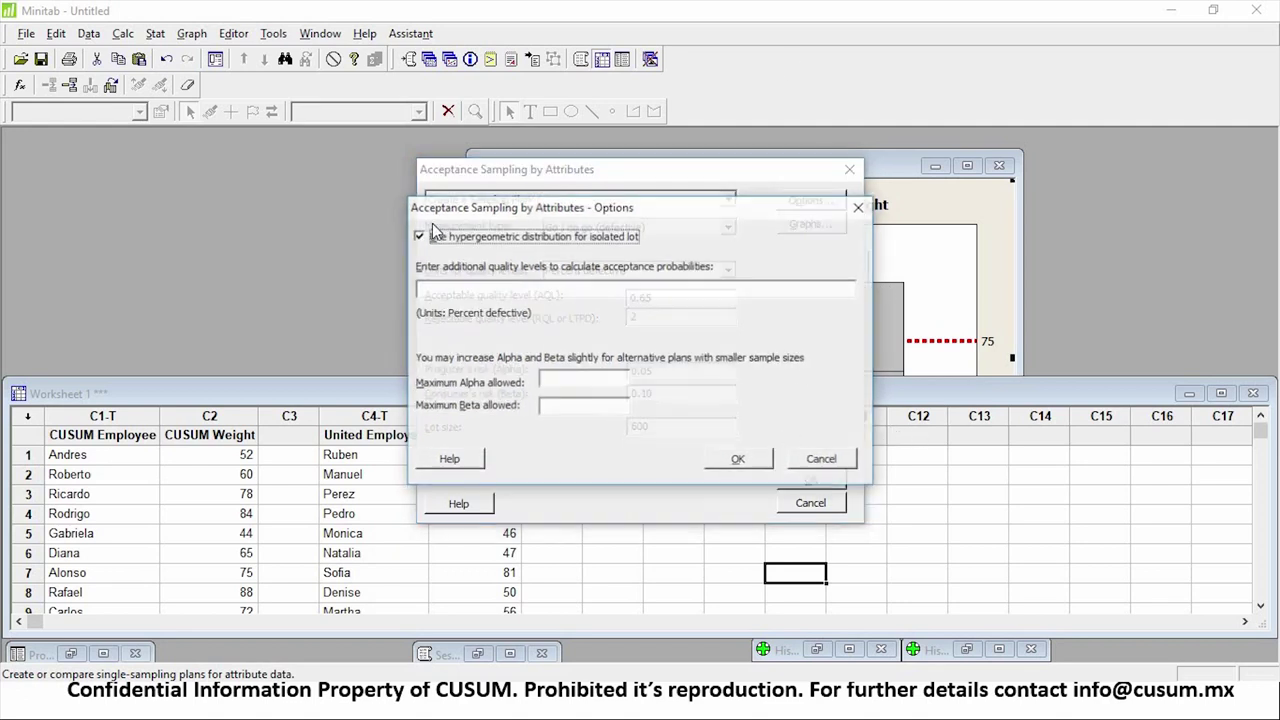
left_click(443, 237)
left_click(443, 237)
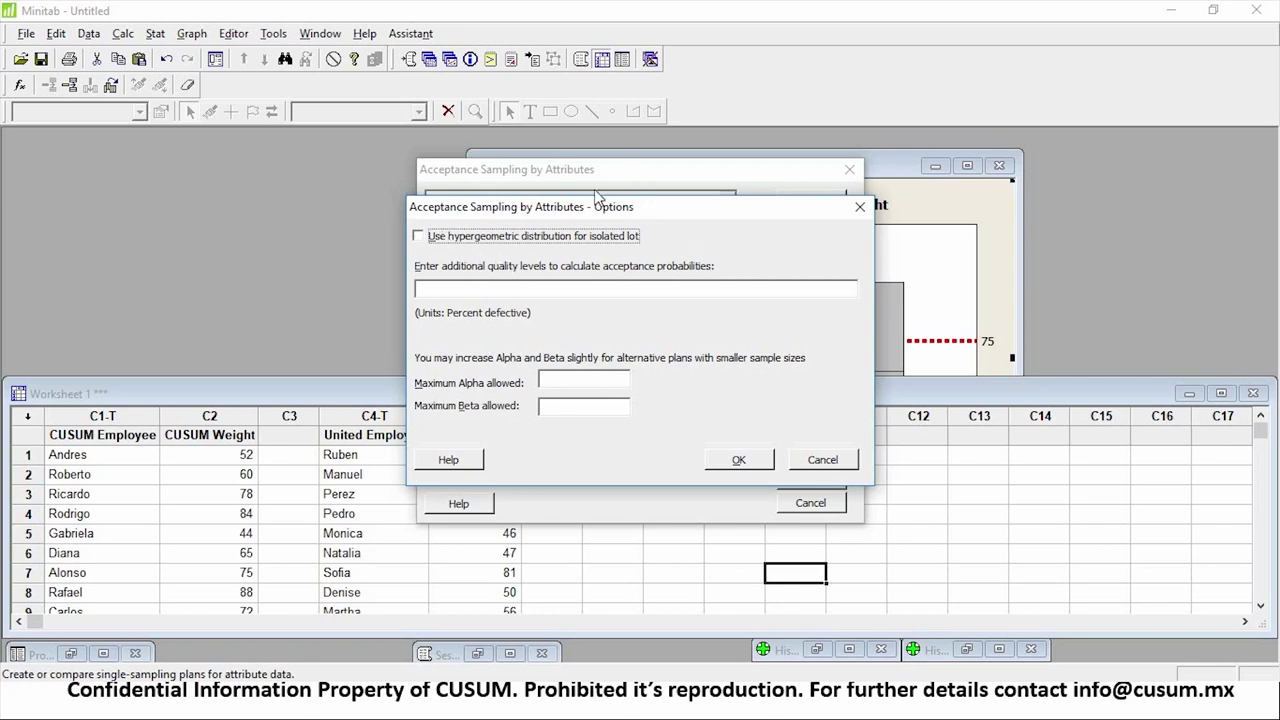
left_click(740, 460)
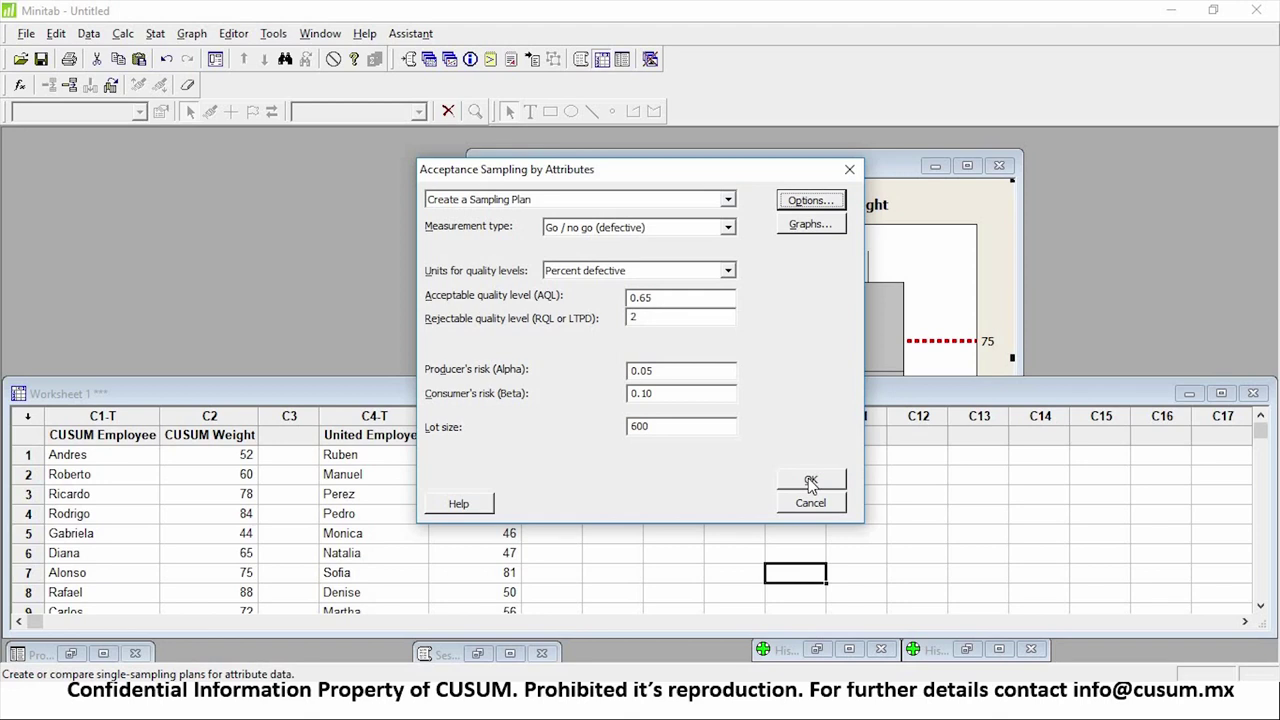
left_click(810, 482)
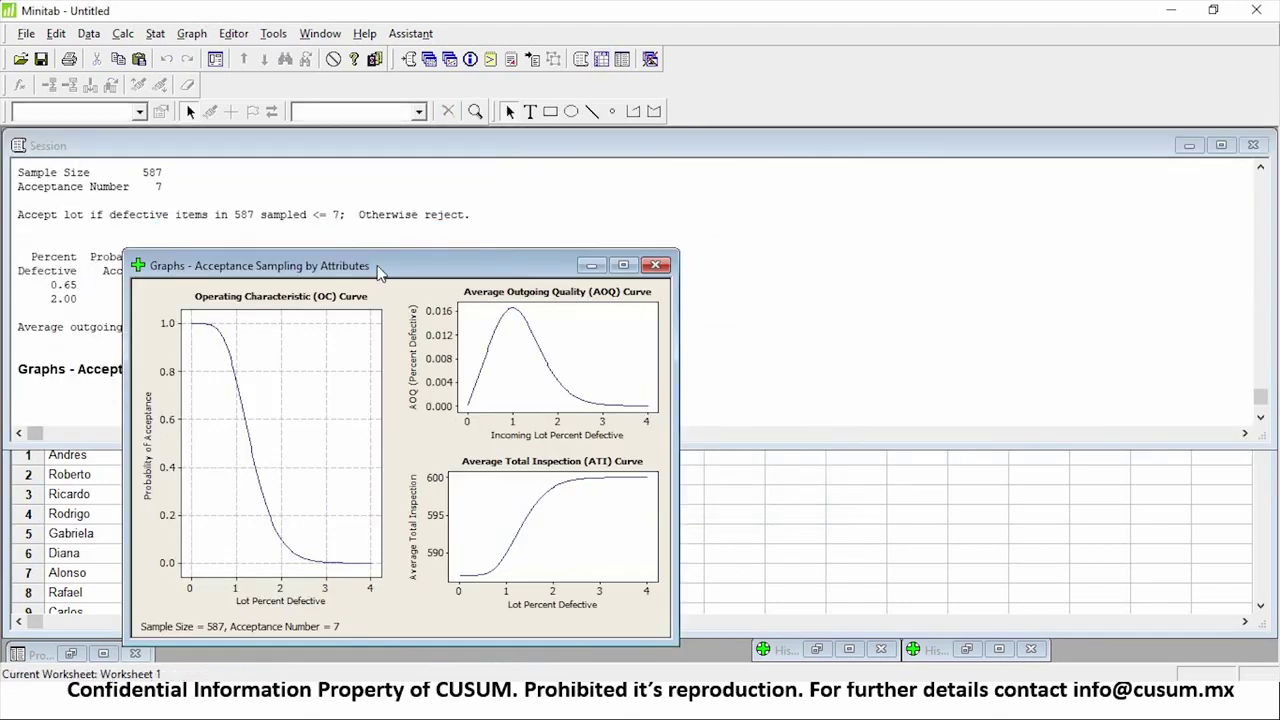
left_click_drag(380, 274, 800, 180)
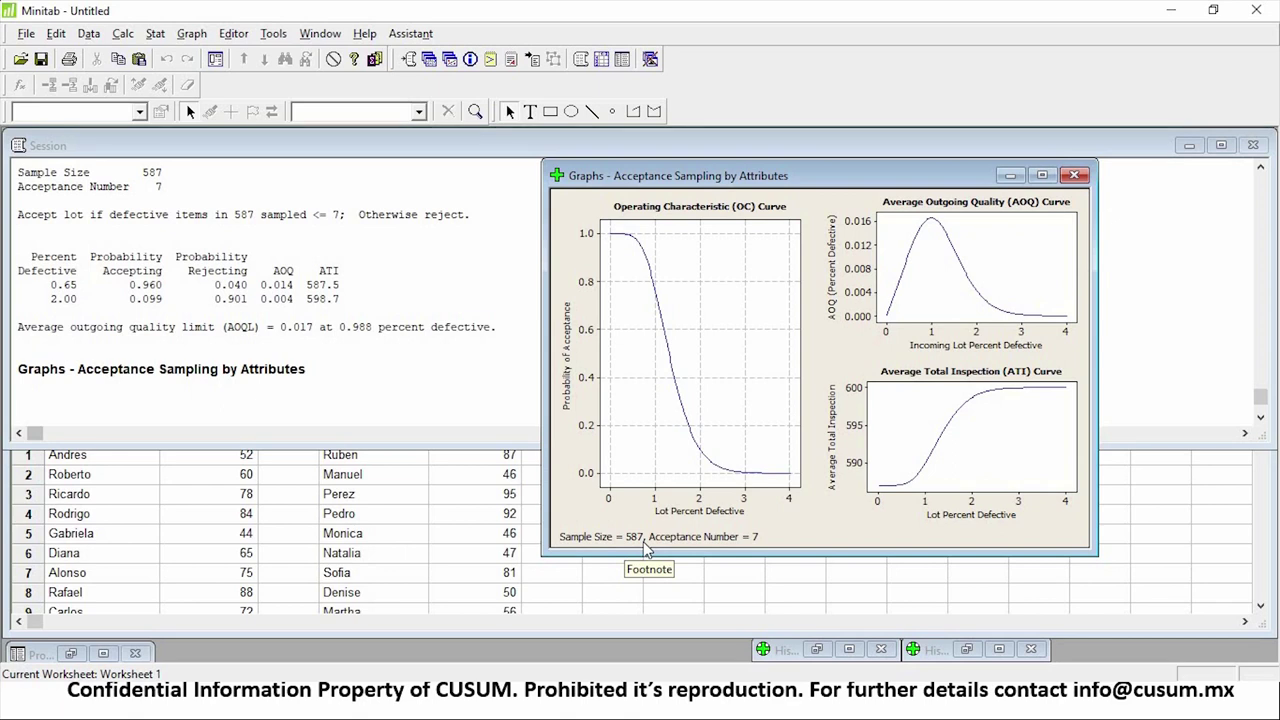
Step: Add reference lines to the Operating Characteristic curve at Y 0.95 and X 0.65, and maximize the graph window
left_click(652, 502)
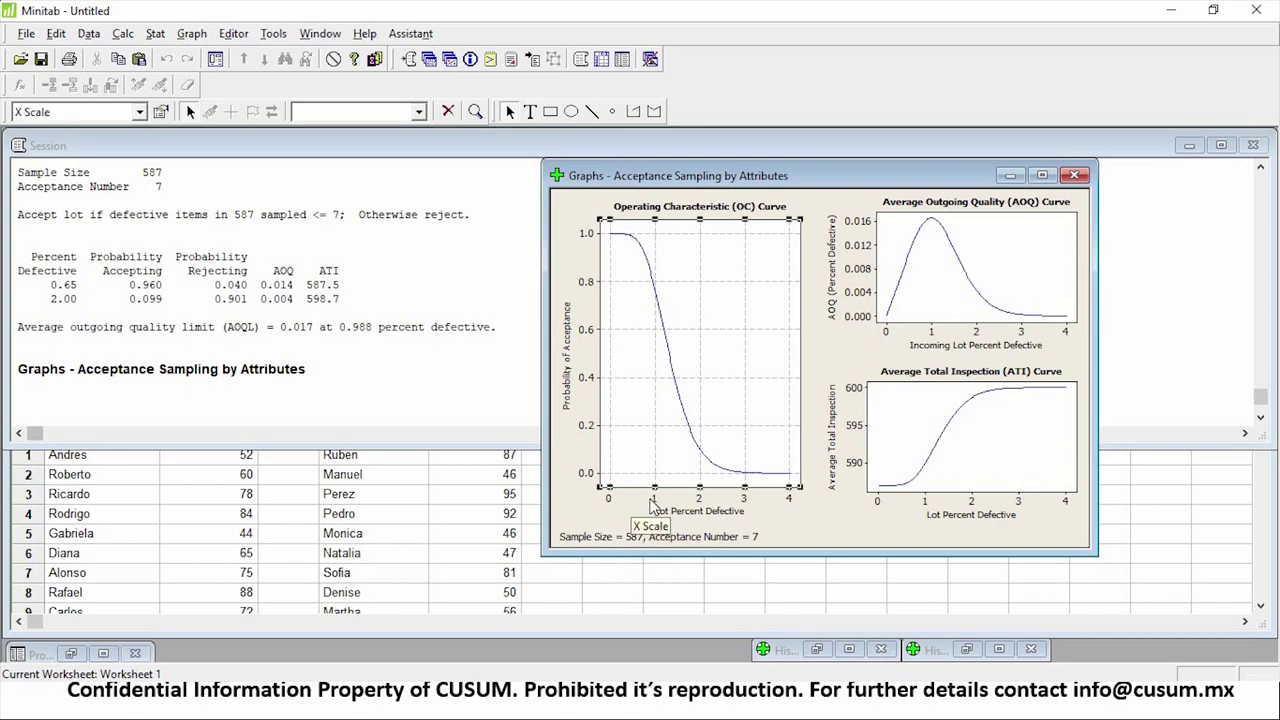
right_click(652, 502)
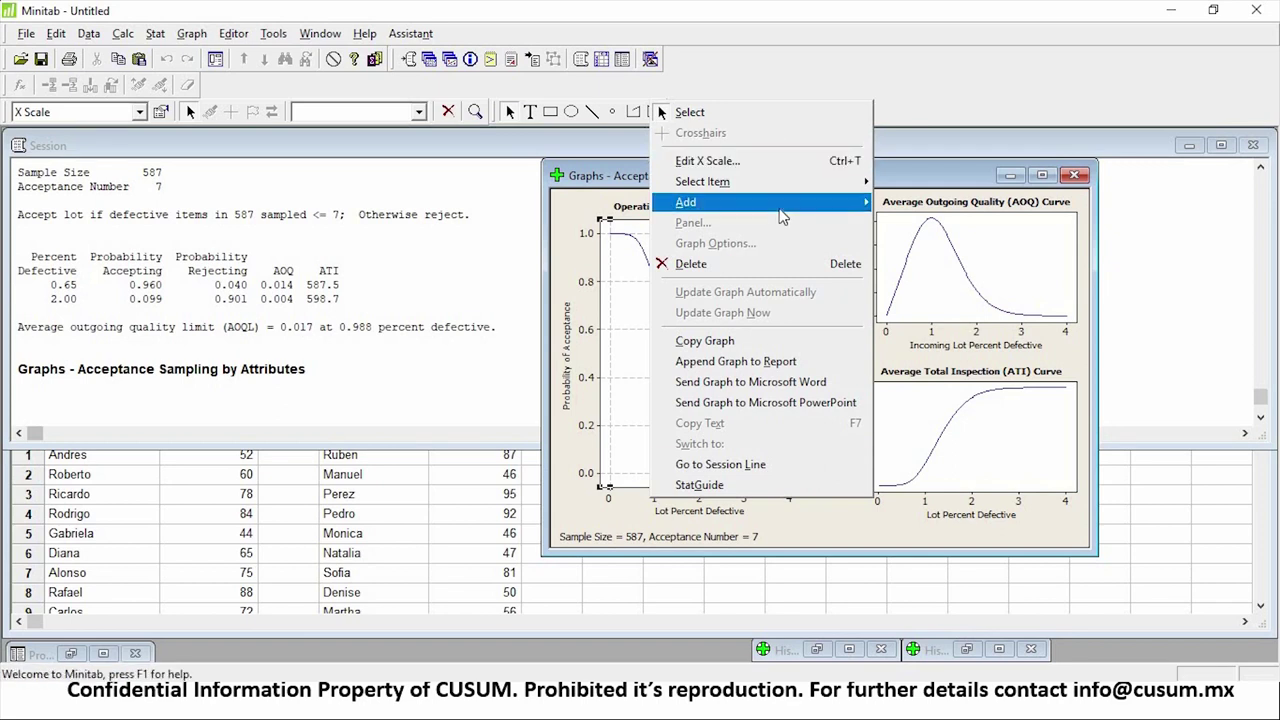
mouse_move(780, 202)
left_click(930, 224)
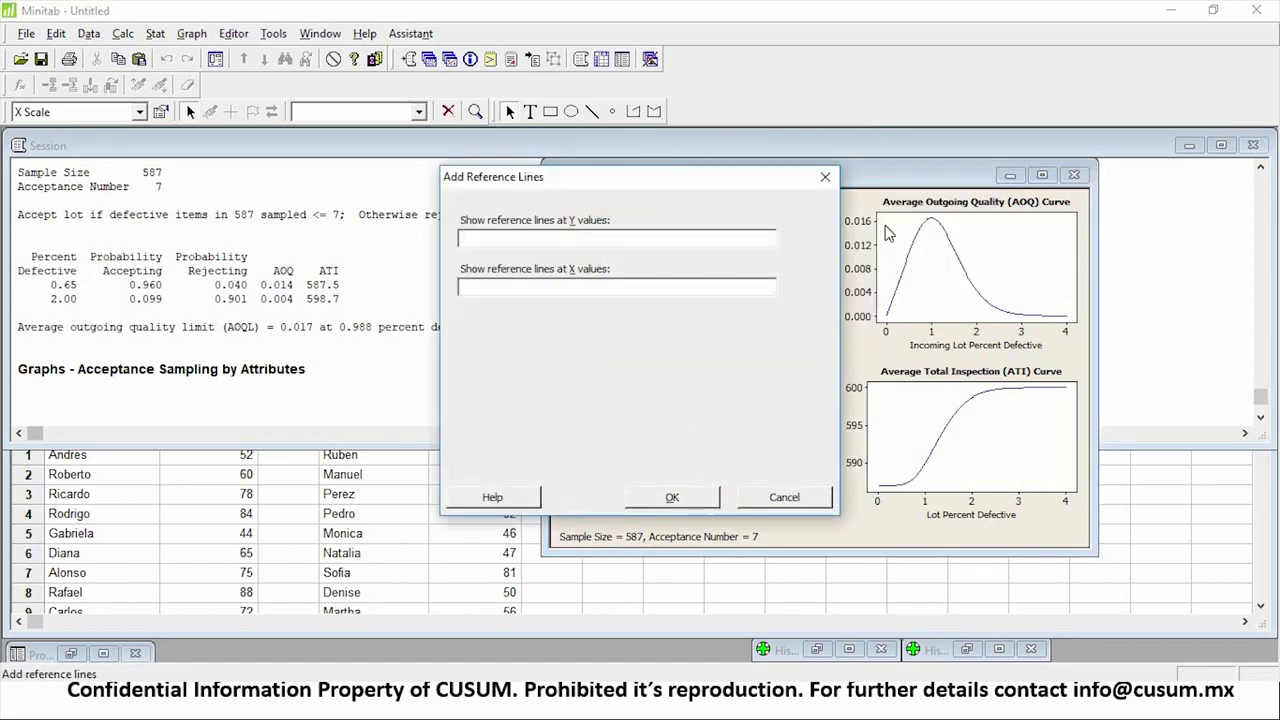
key("Tab")
type("0.65")
key("shift+Tab")
type("0.95")
key("Return")
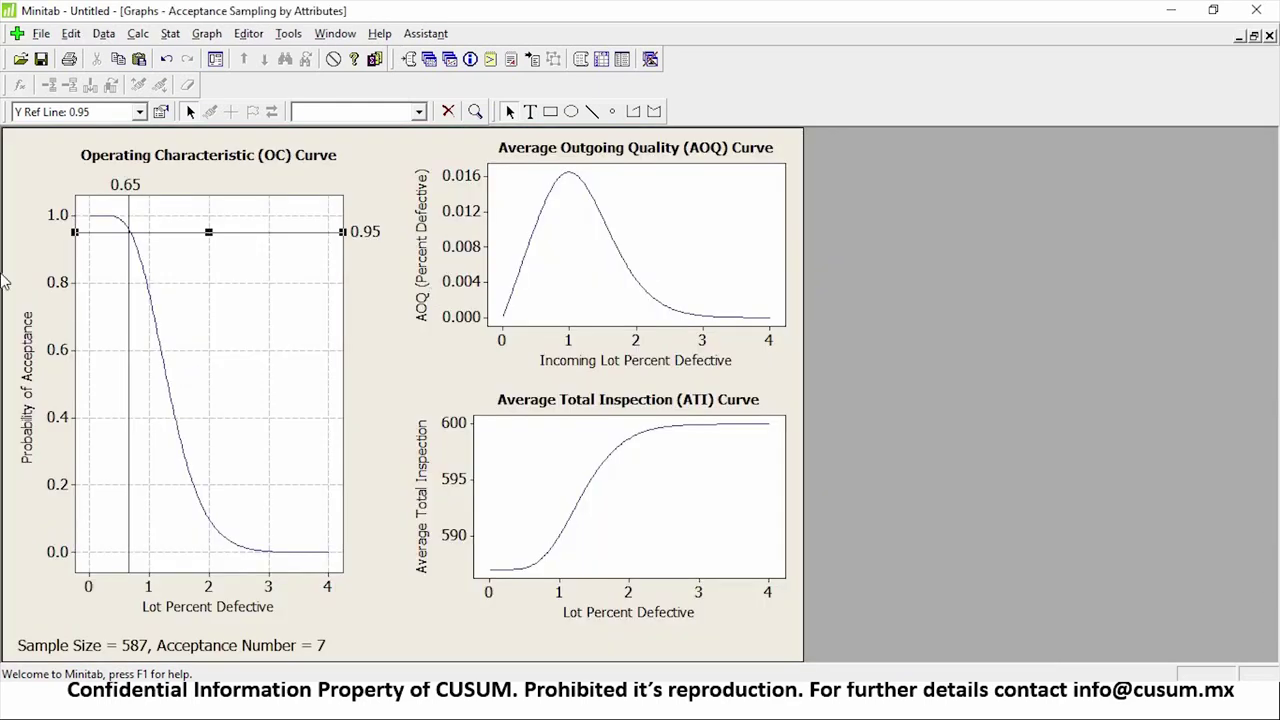
left_click(1042, 175)
Step: Add a reference line to the Operating Characteristic curve at X 1.5
mouse_move(305, 556)
mouse_move(93, 222)
mouse_move(150, 305)
right_click(183, 578)
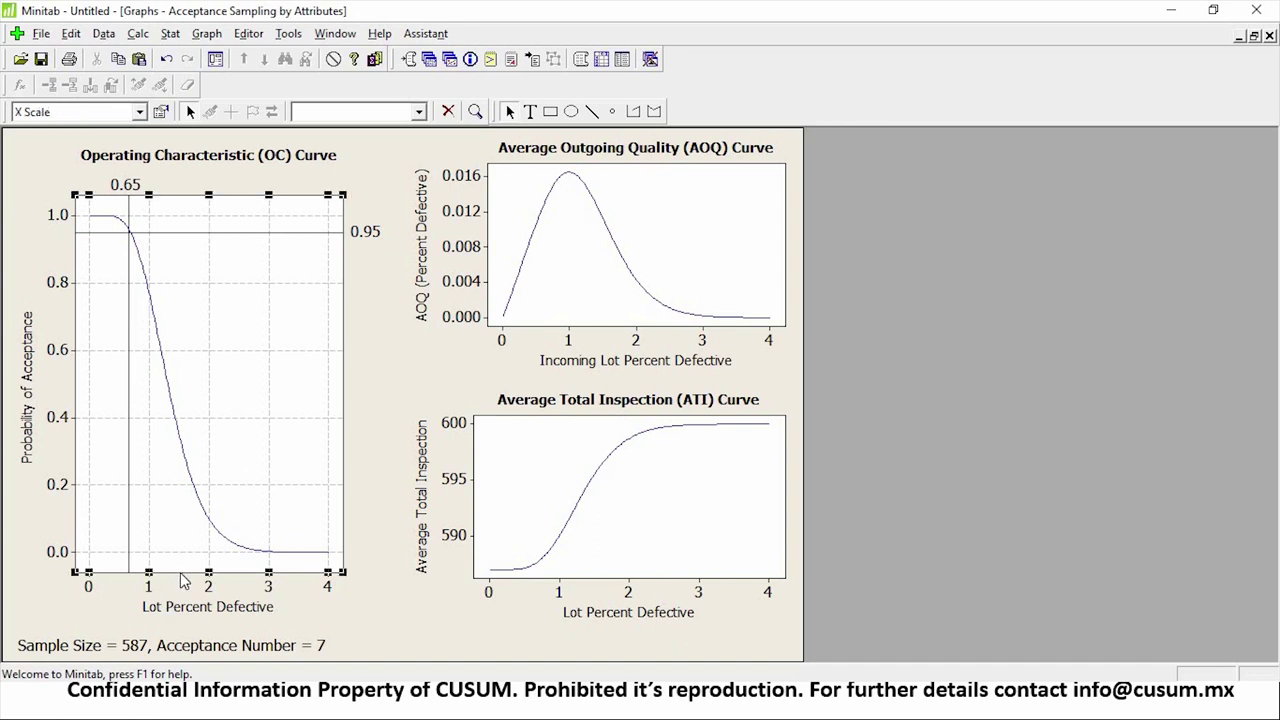
mouse_move(268, 283)
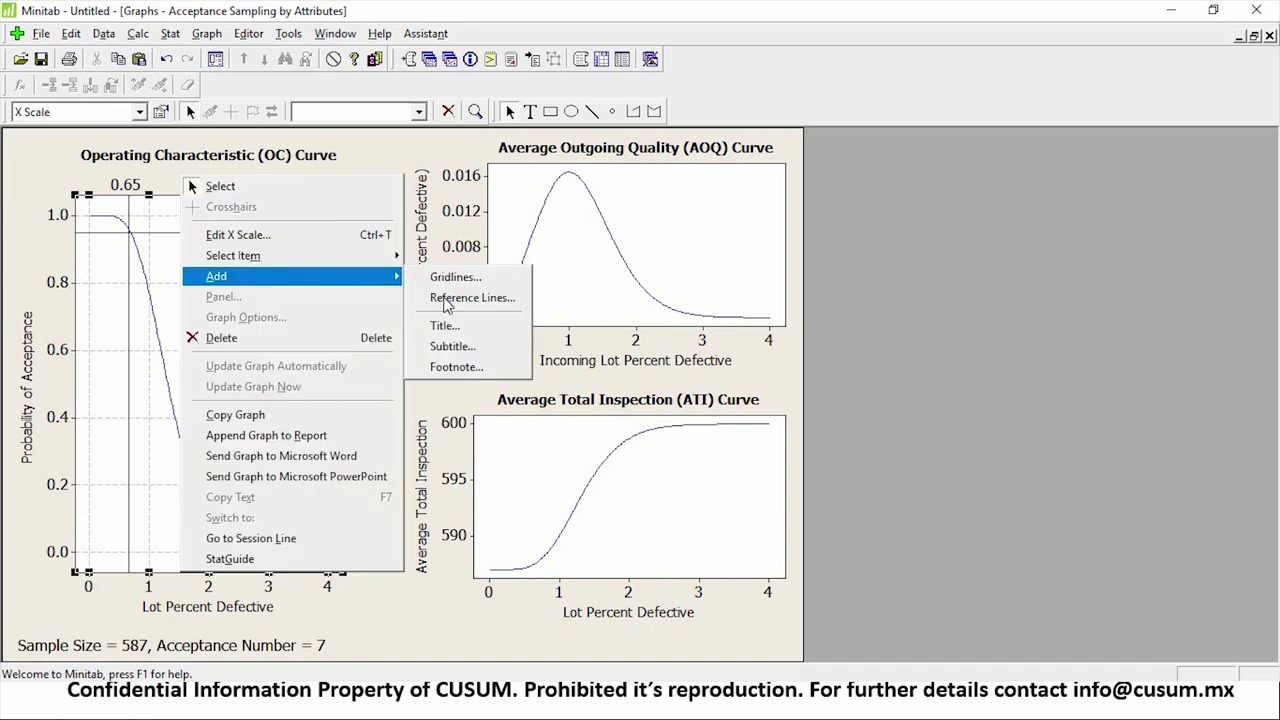
left_click(450, 298)
key("Tab")
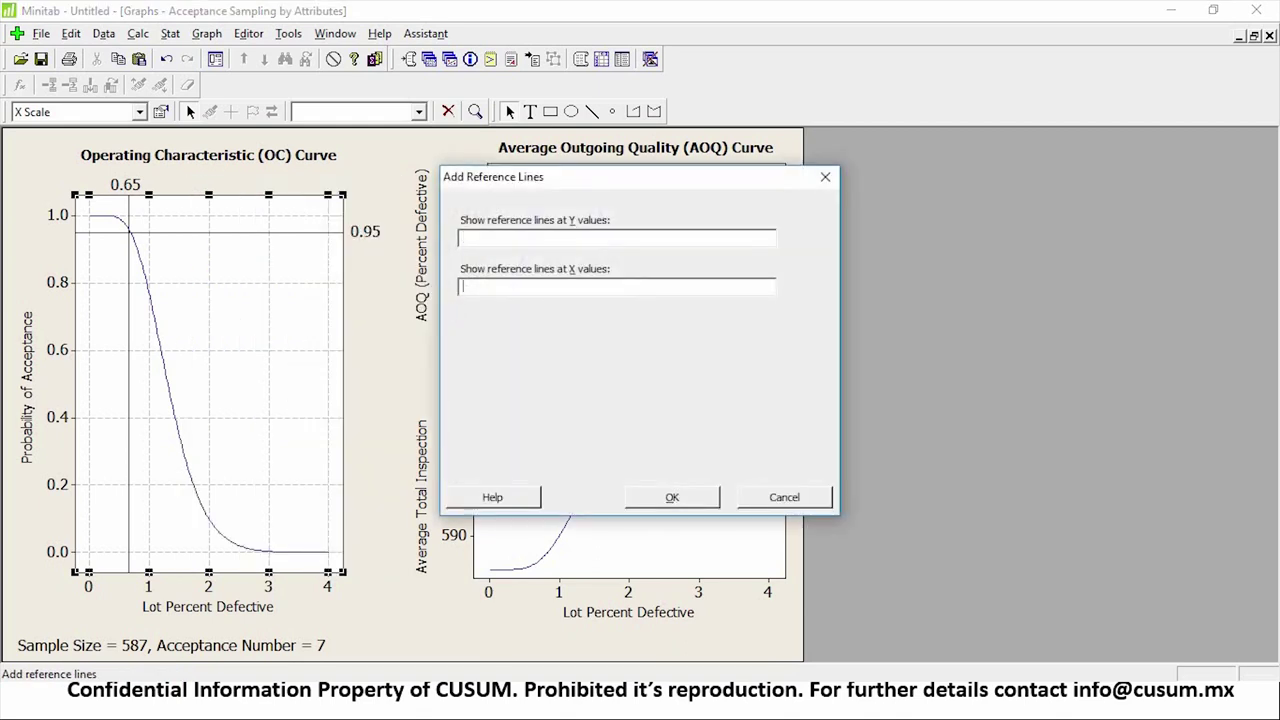
type("1.5")
key("Return")
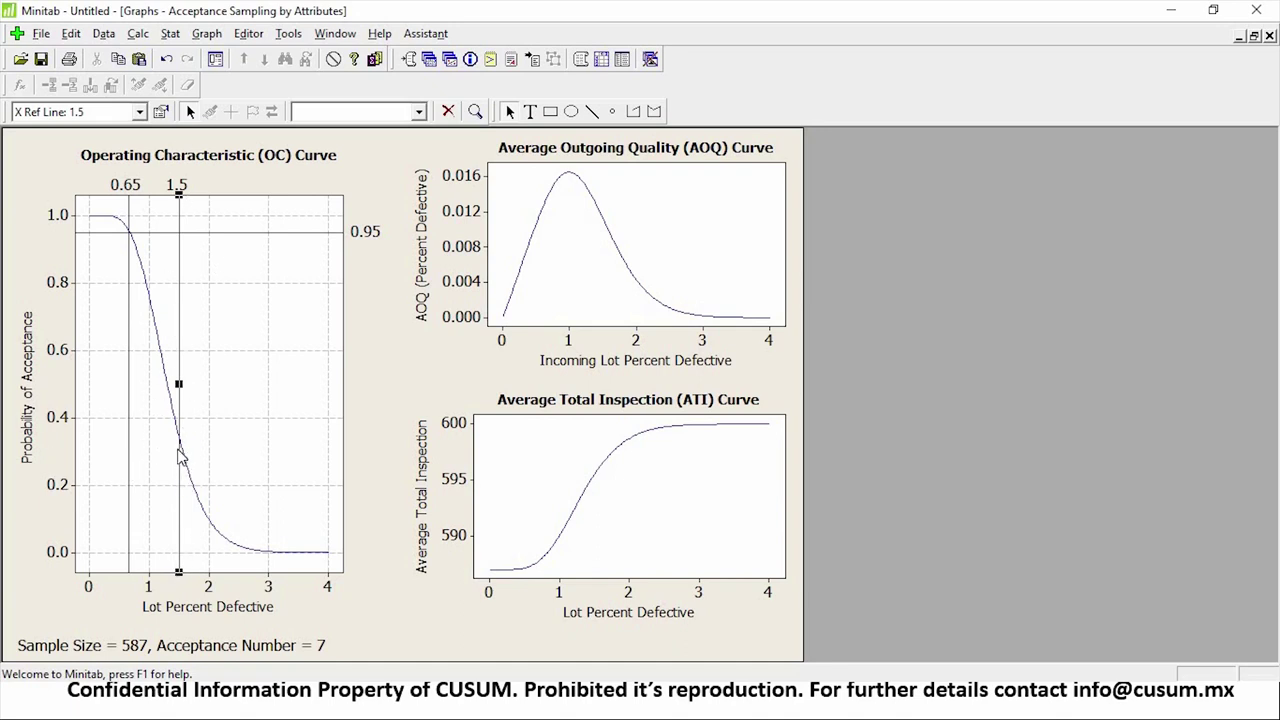
Step: Add reference lines to the Operating Characteristic curve at Y 0.1 and X 2, and clear the line selection
mouse_move(181, 448)
right_click(76, 520)
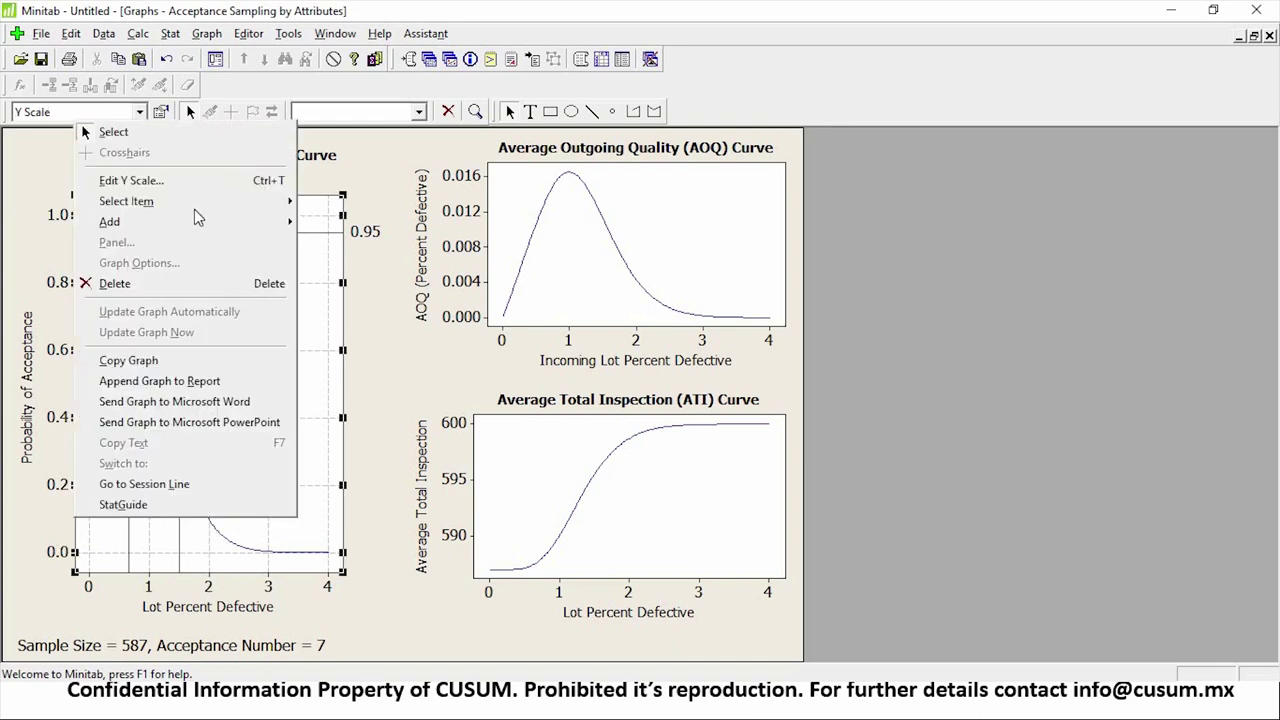
mouse_move(216, 221)
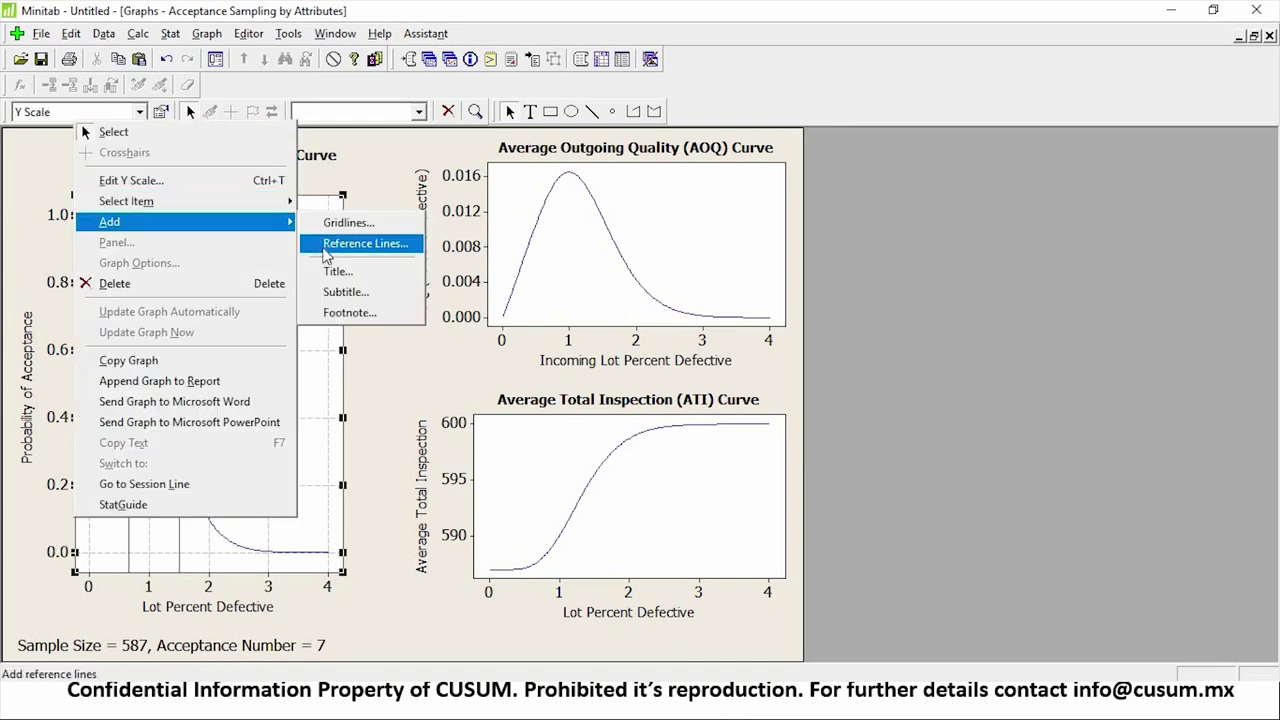
left_click(325, 250)
type("0.1")
key("Tab")
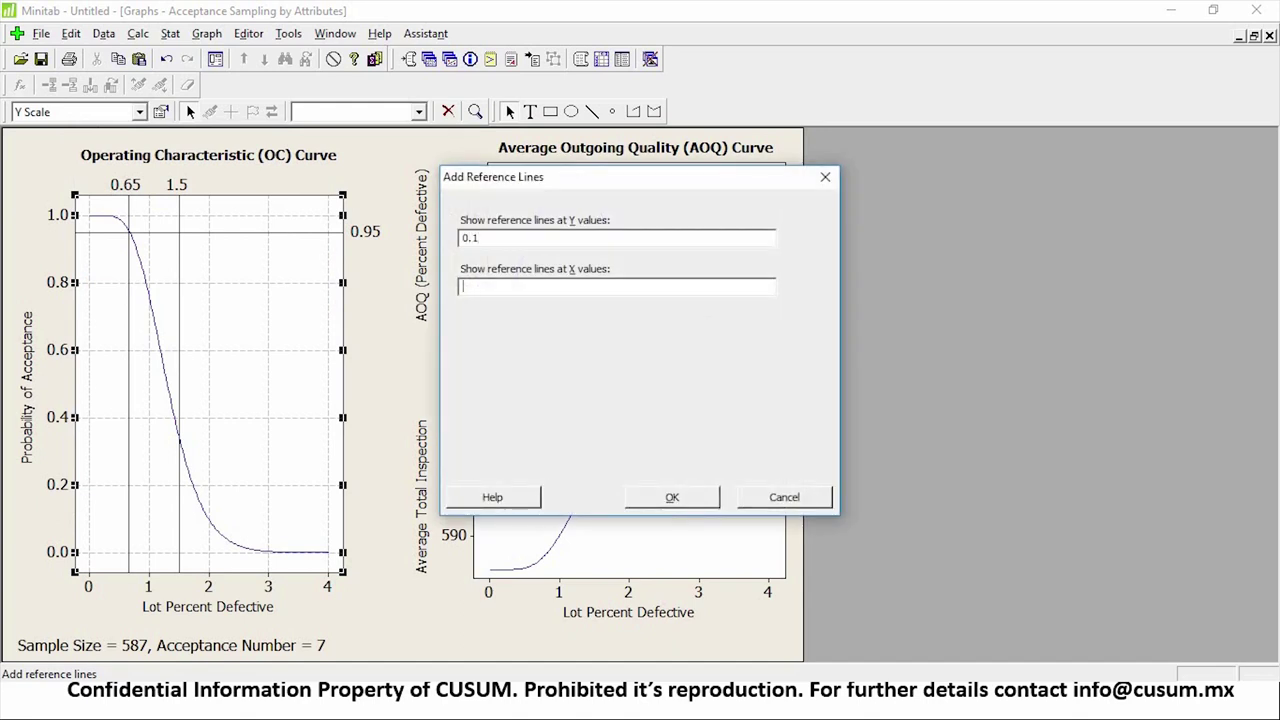
type("2")
key("Return")
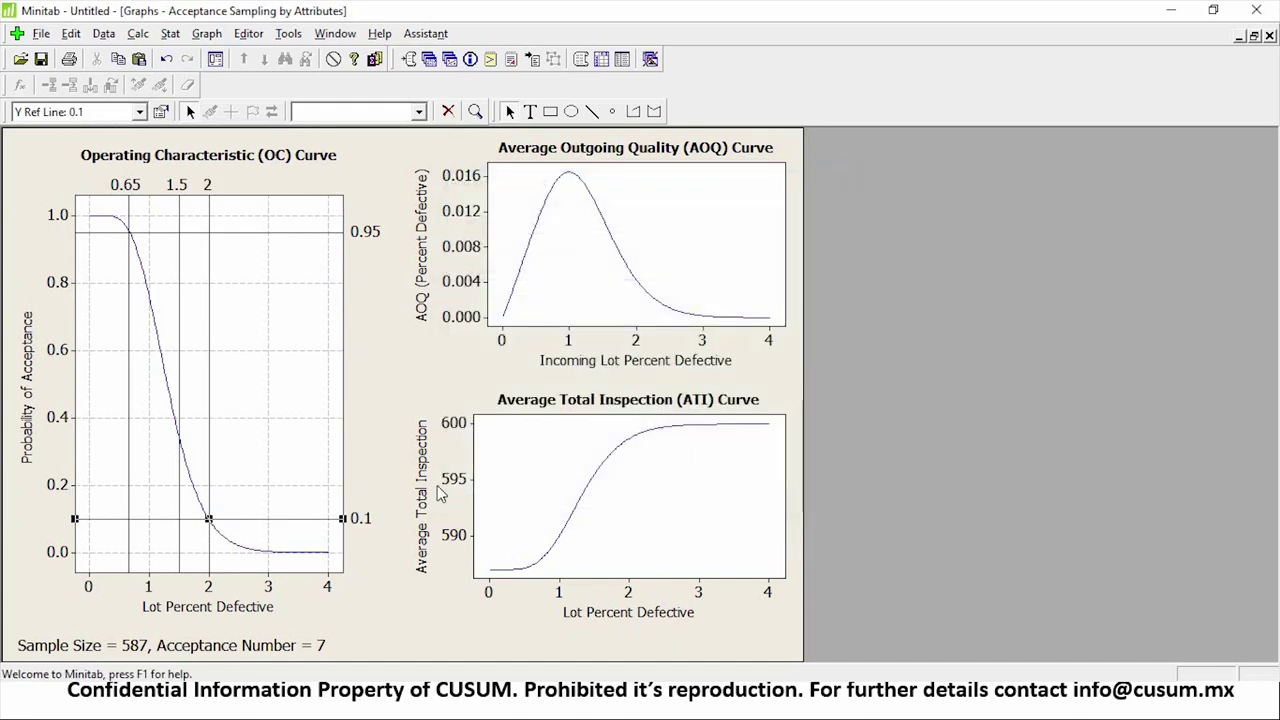
left_click(385, 631)
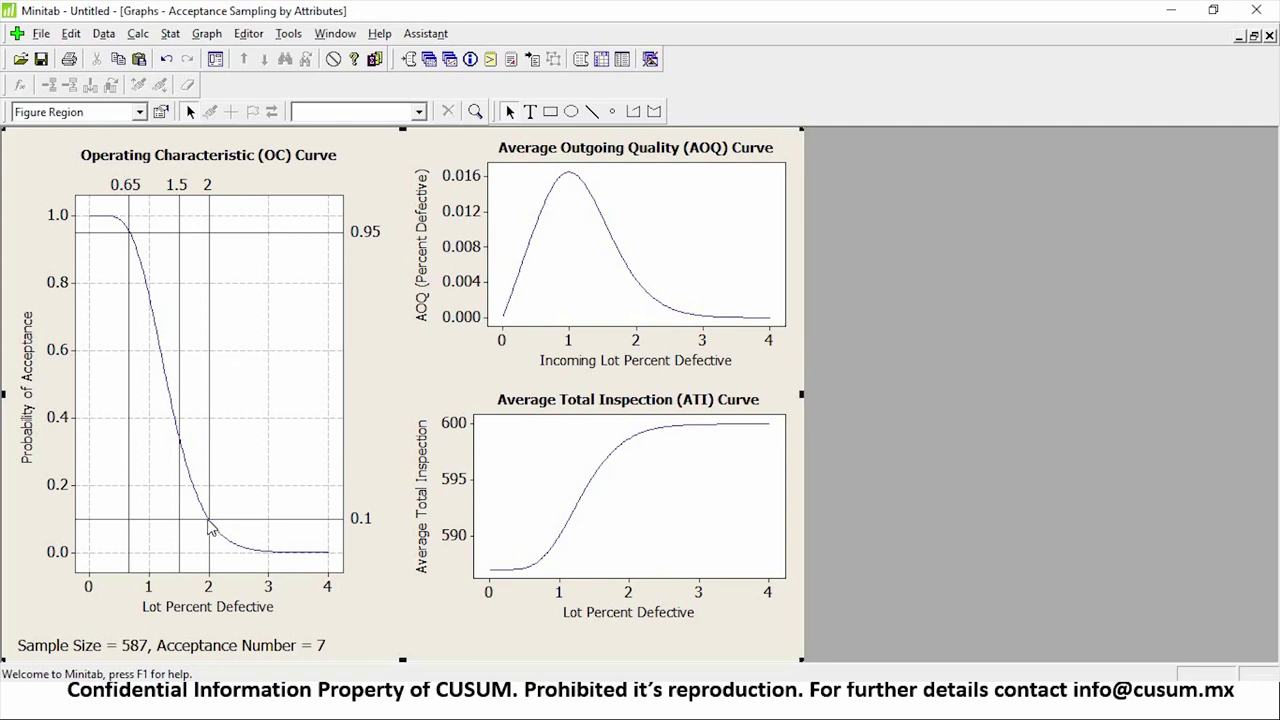
Step: Review the sample size and acceptance number footnote, and regenerate the attributes sampling plan with an AQL of 0.01
mouse_move(210, 530)
left_click(141, 652)
left_click(141, 652)
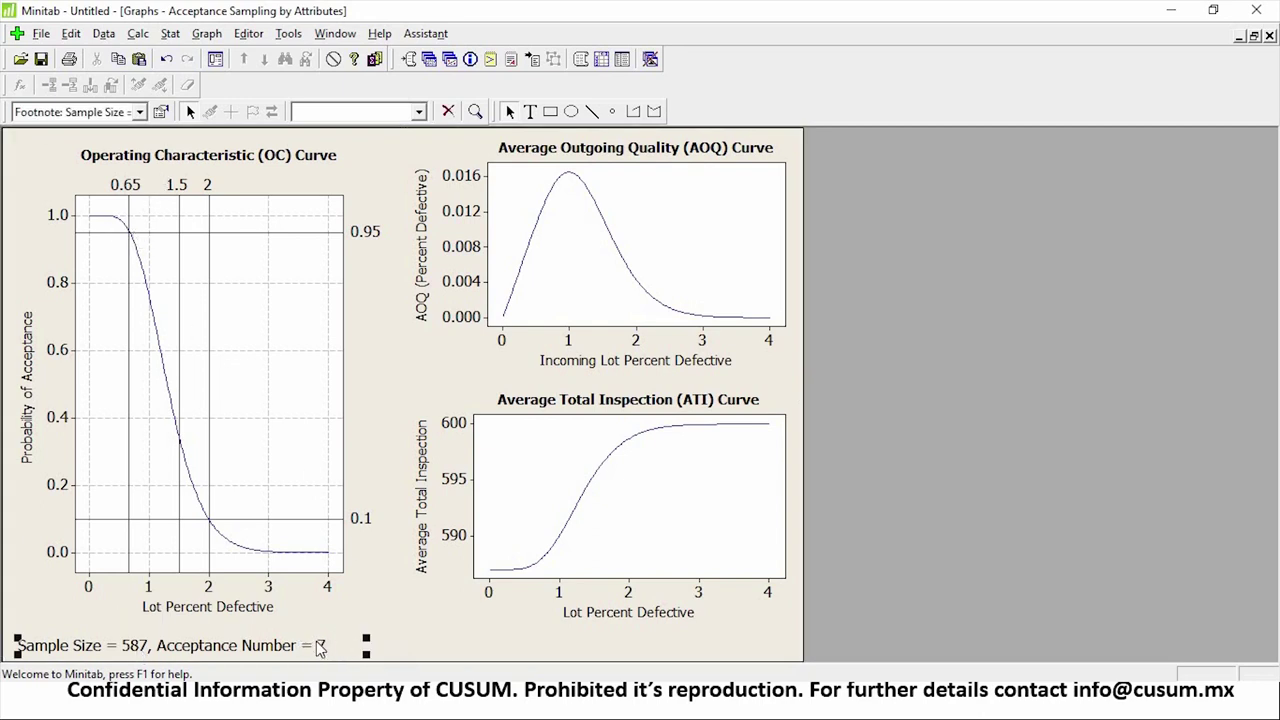
left_click(407, 508)
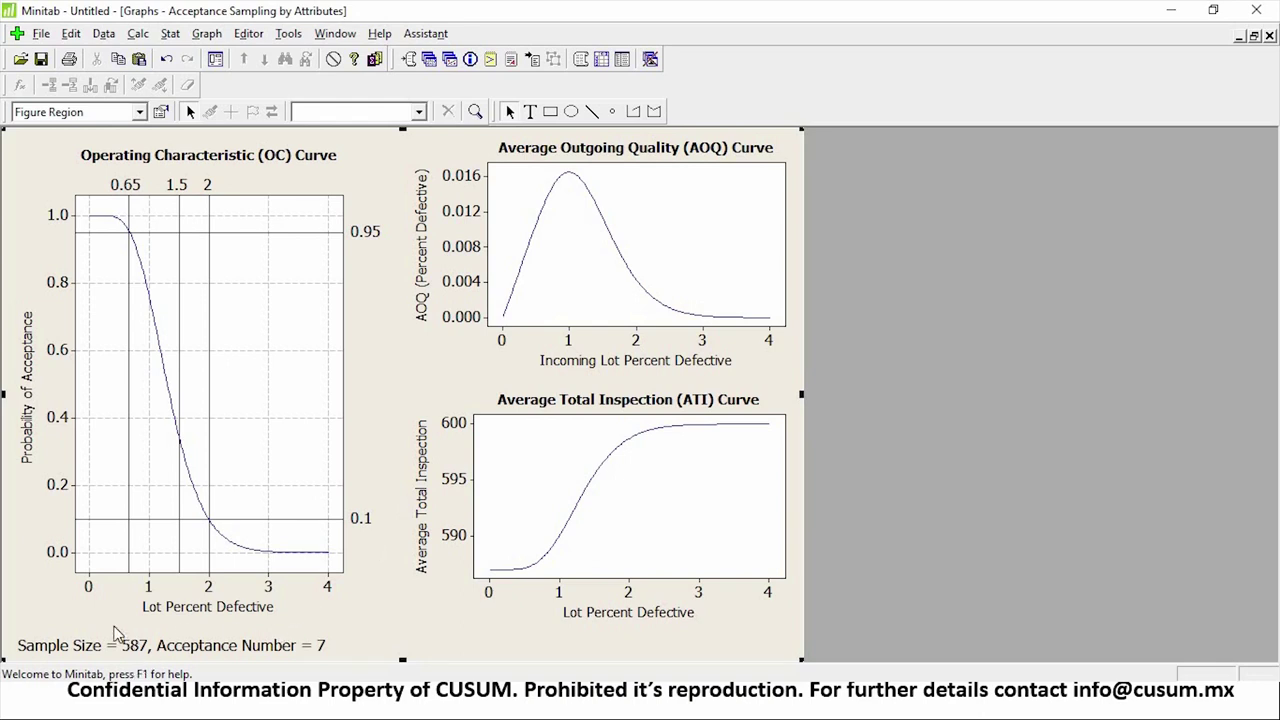
left_click(327, 645)
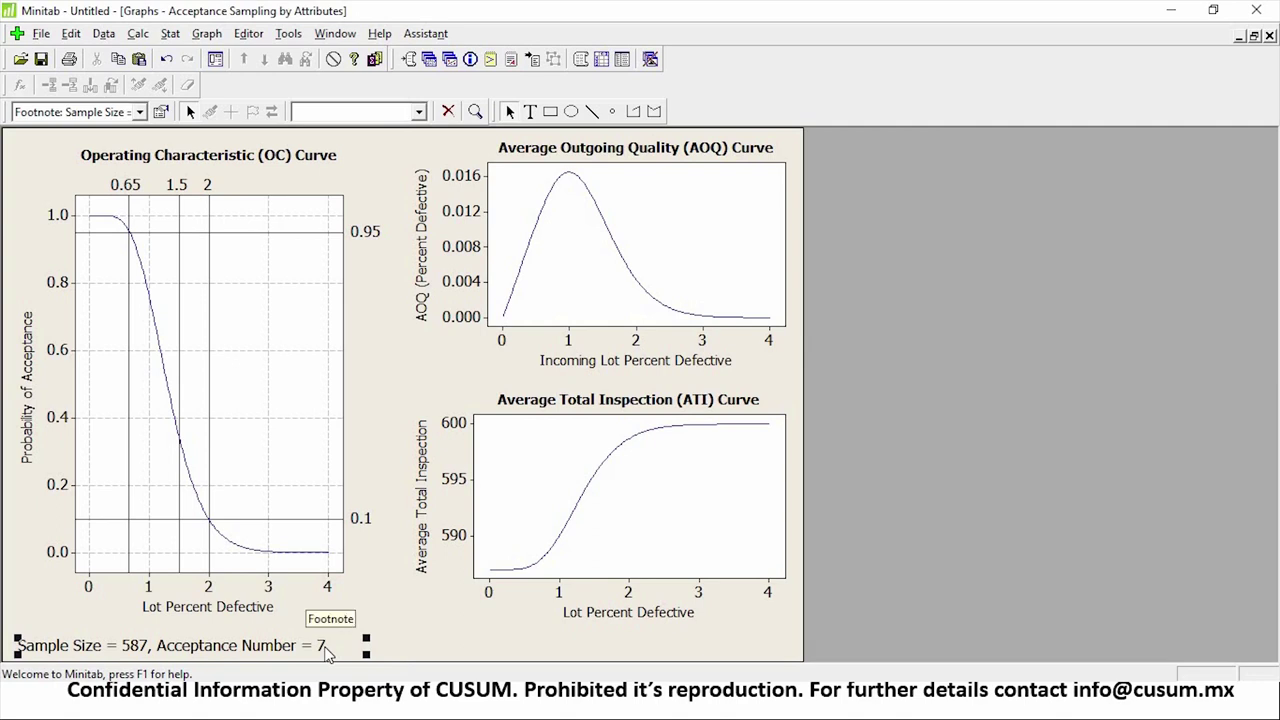
key("ctrl+e")
key("Tab")
key("Tab")
key("Tab")
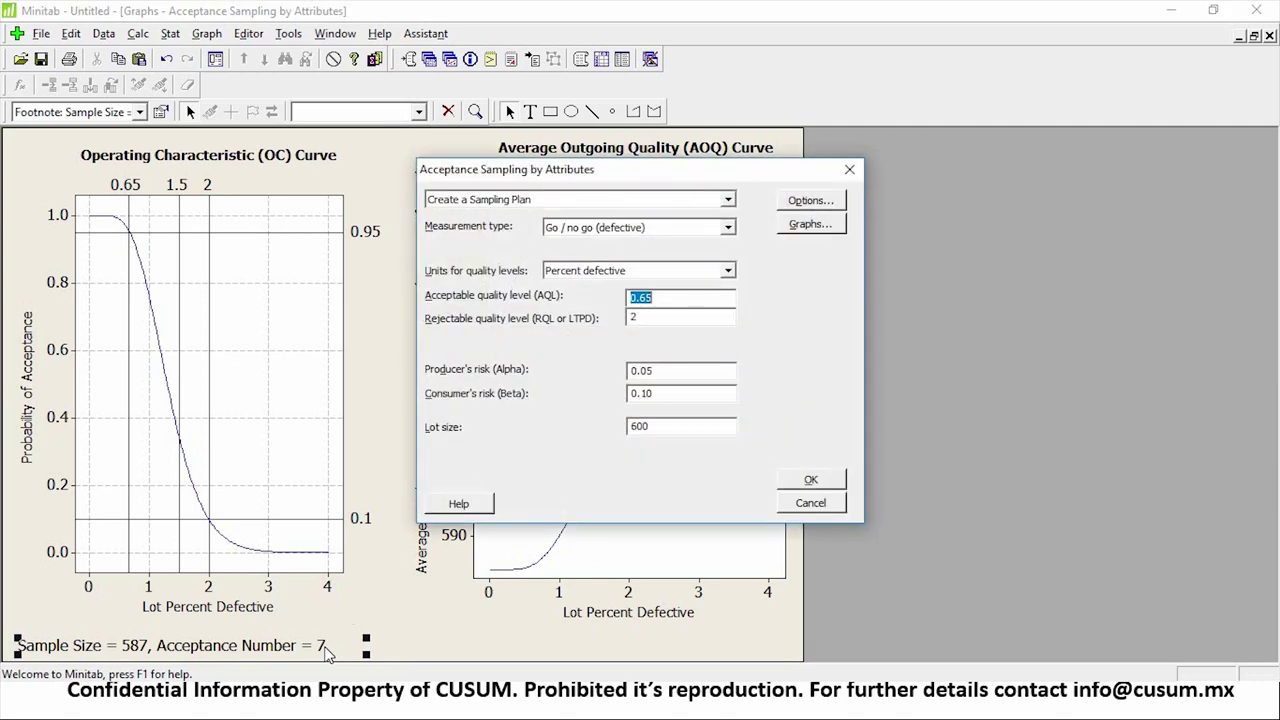
type("0.01")
key("Return")
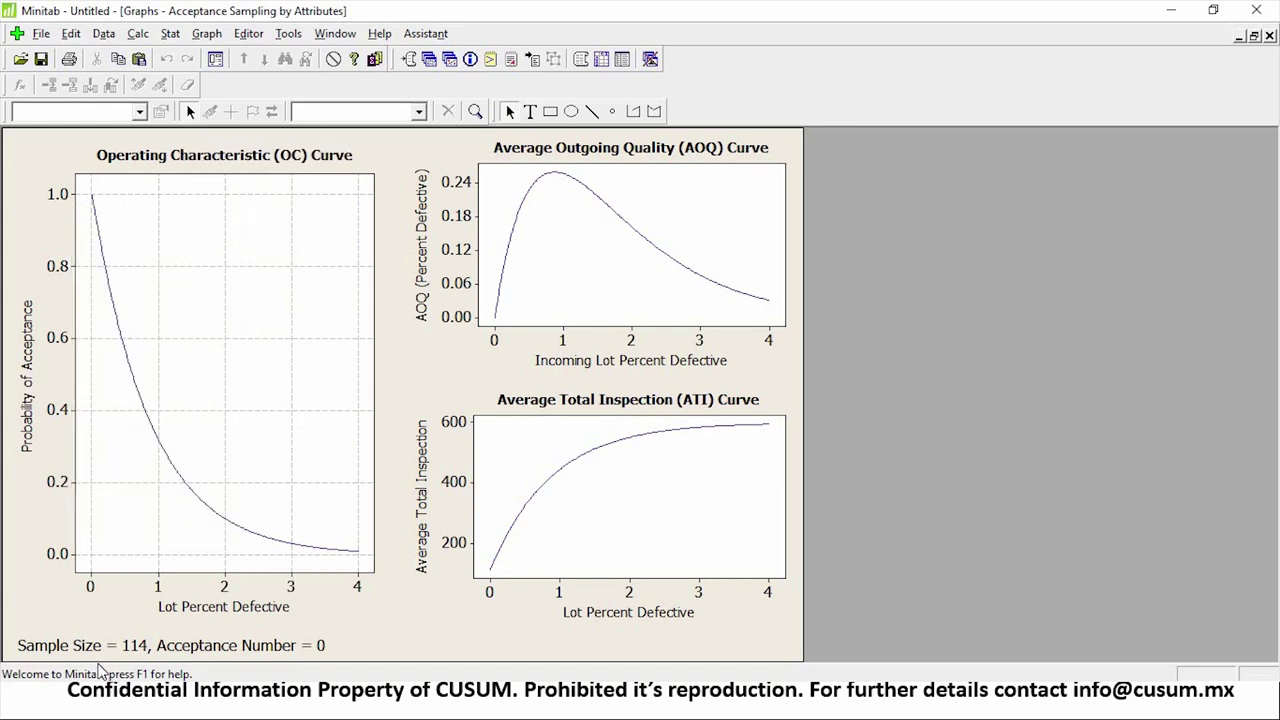
Step: Add reference lines at Y 0.1 and X 2 to the regenerated plan's Operating Characteristic curve
left_click(138, 656)
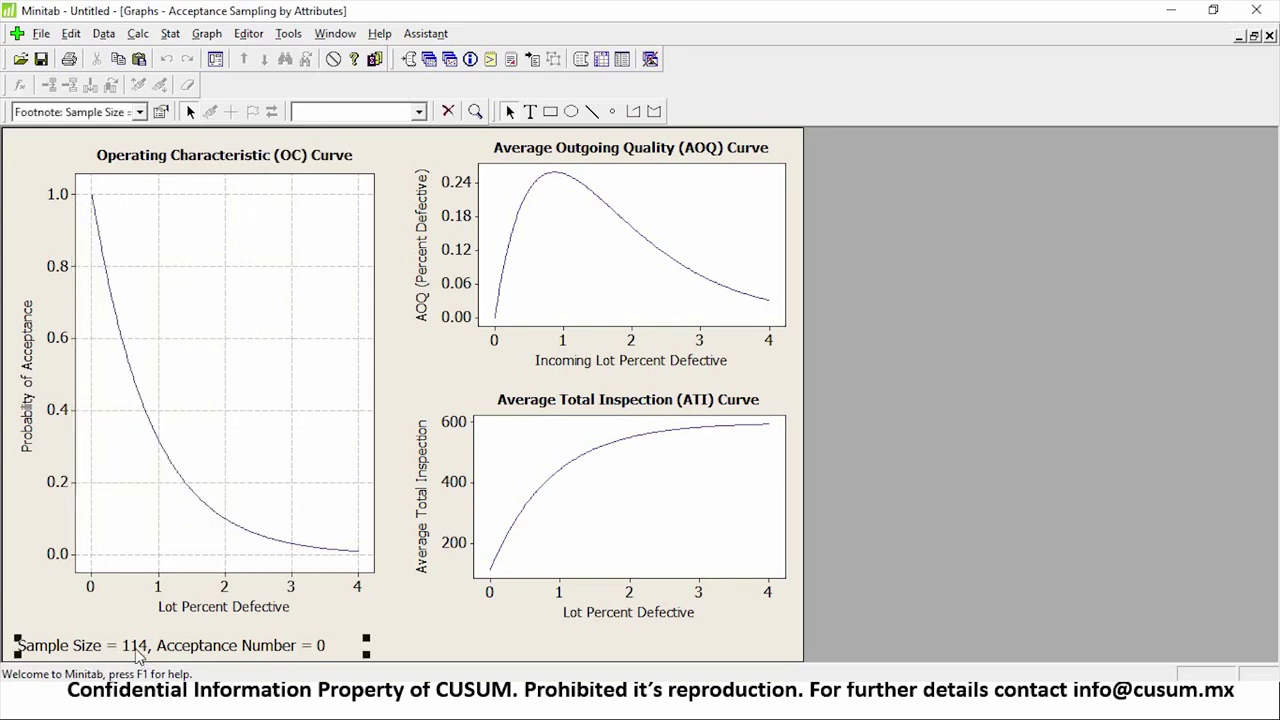
left_click(225, 580)
right_click(225, 580)
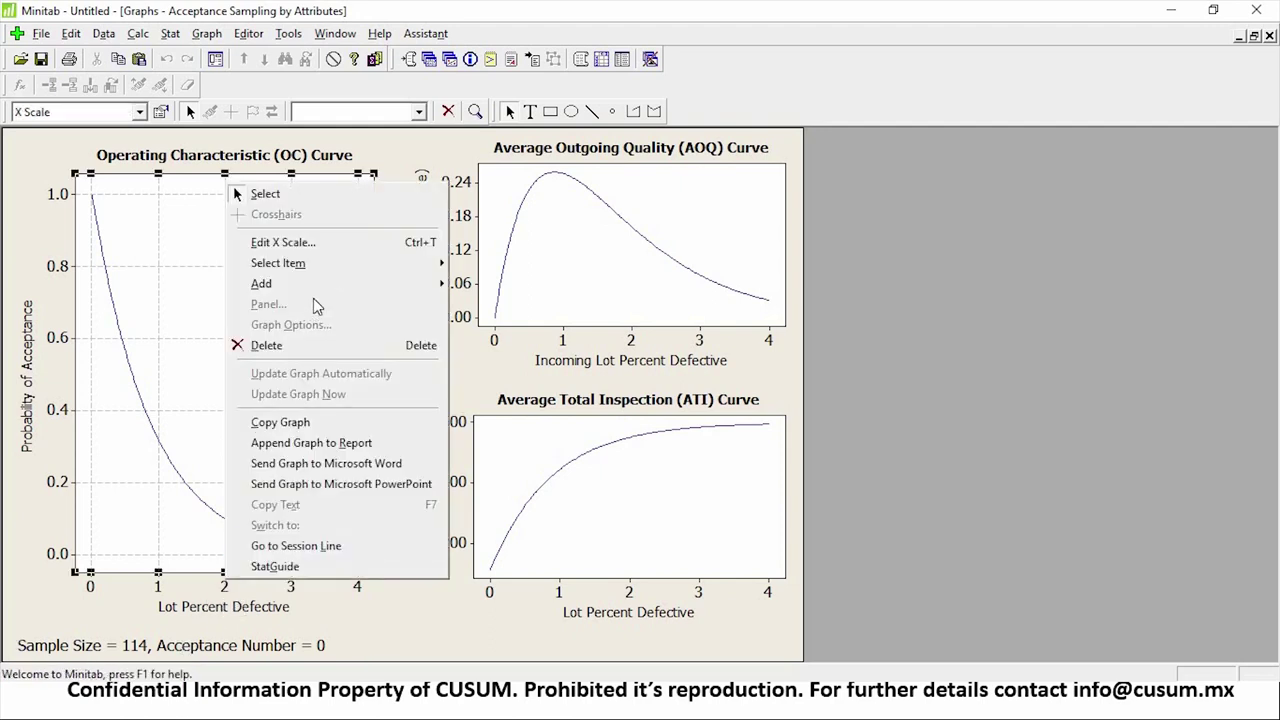
mouse_move(323, 286)
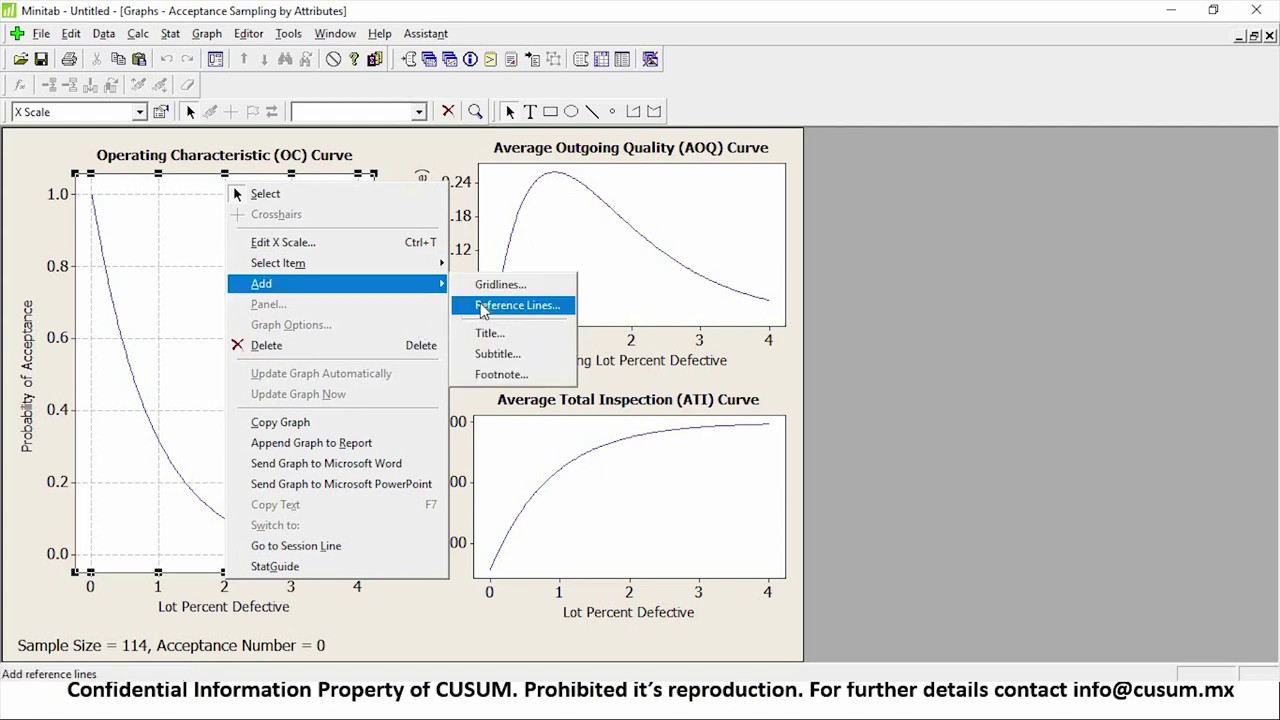
left_click(481, 306)
type("0.1")
key("Tab")
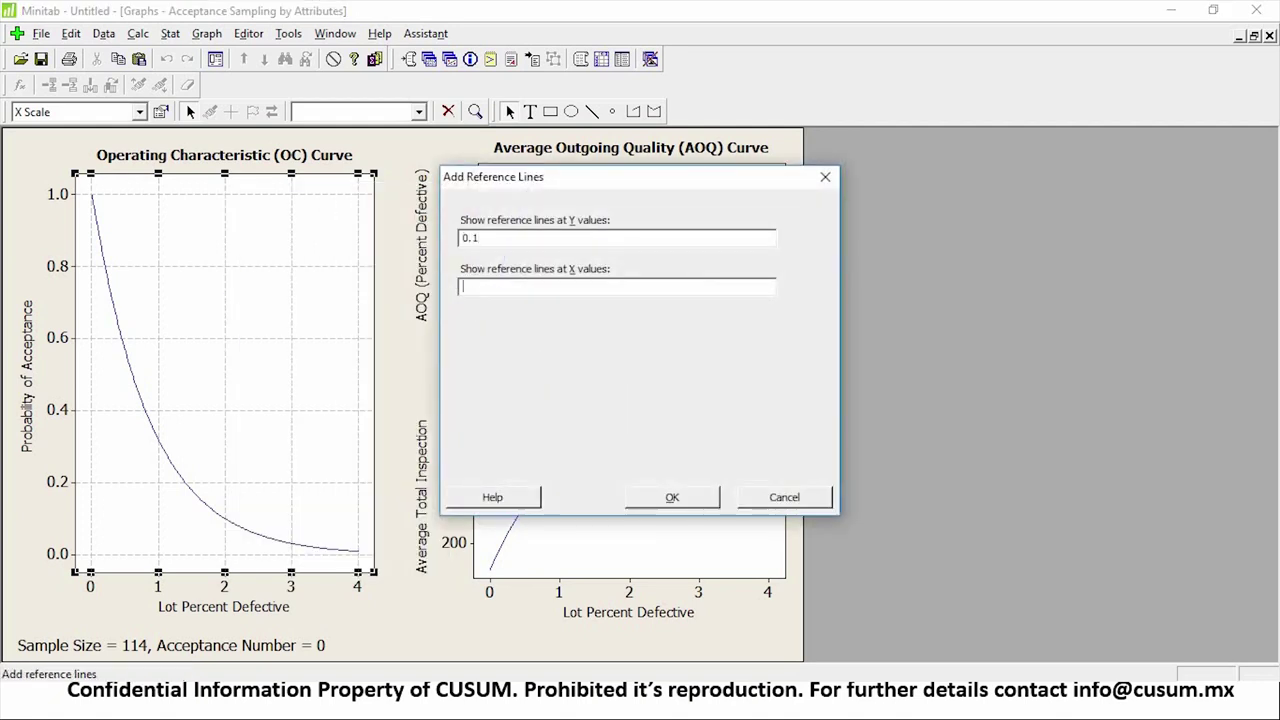
type("2")
key("Return")
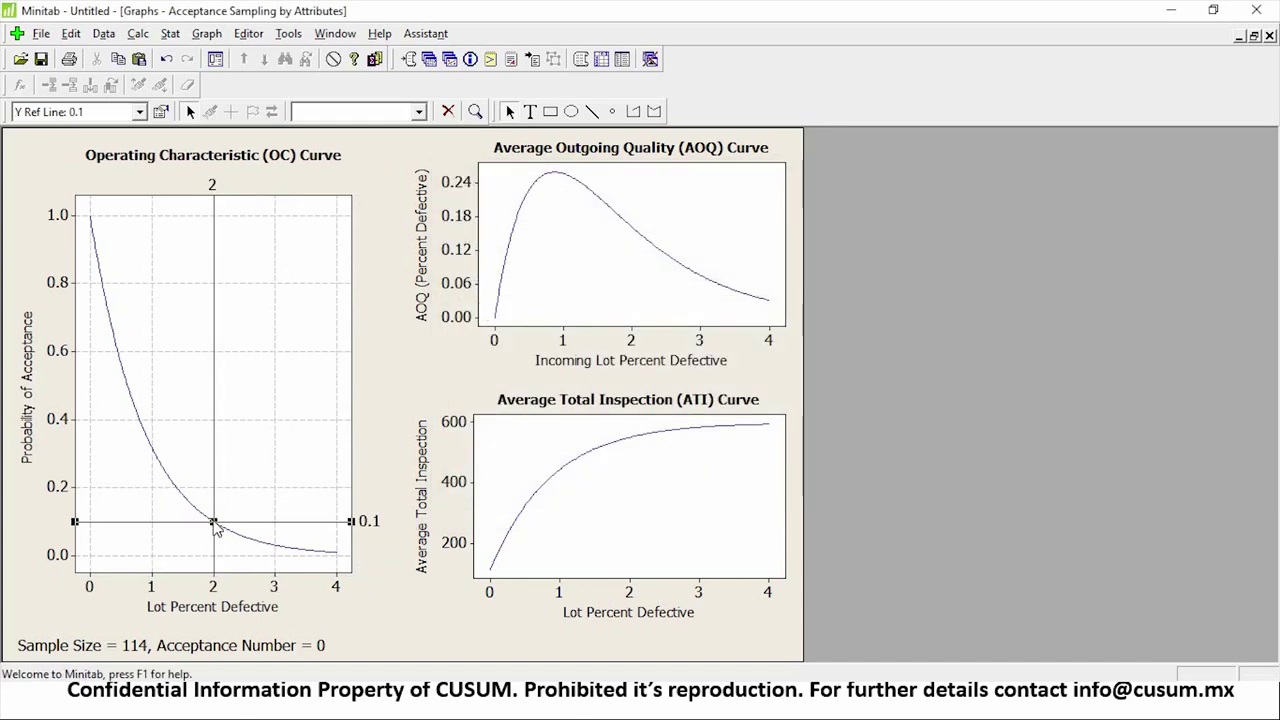
Step: Add a reference line at X 0.65 to the regenerated plan's Operating Characteristic curve, leaving the Y value empty
mouse_move(214, 527)
mouse_move(91, 226)
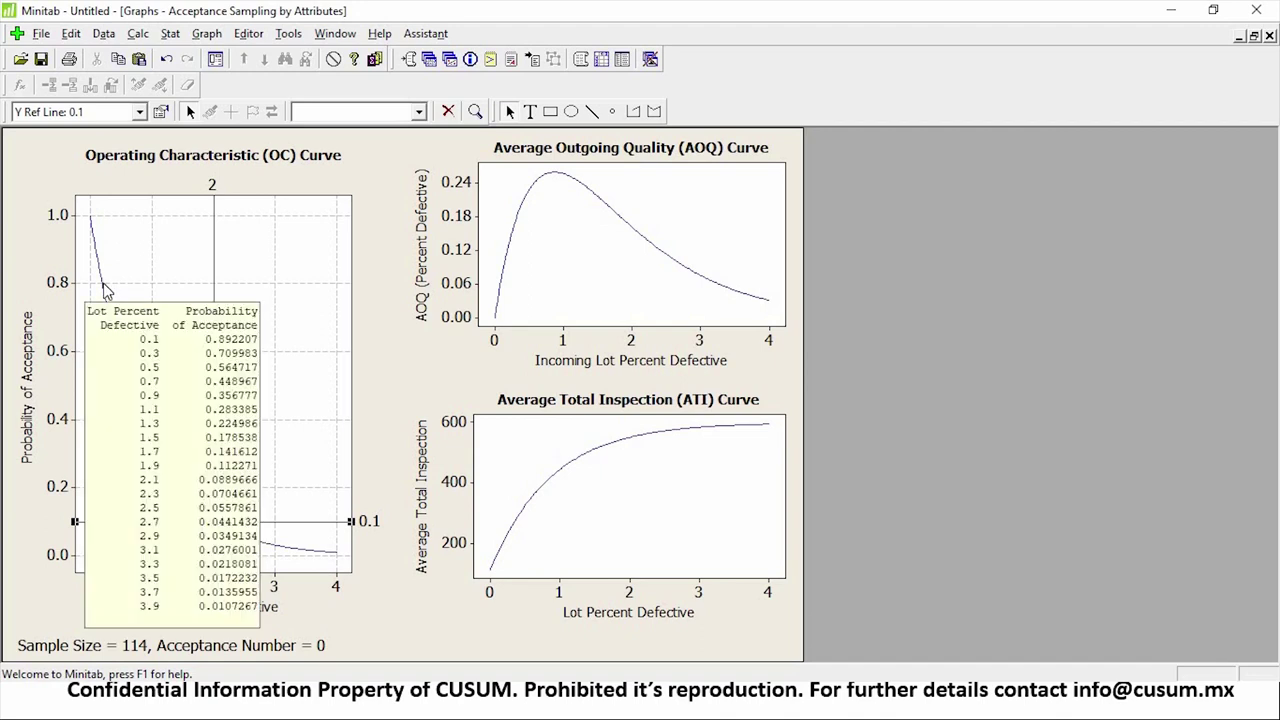
left_click(106, 289)
right_click(105, 285)
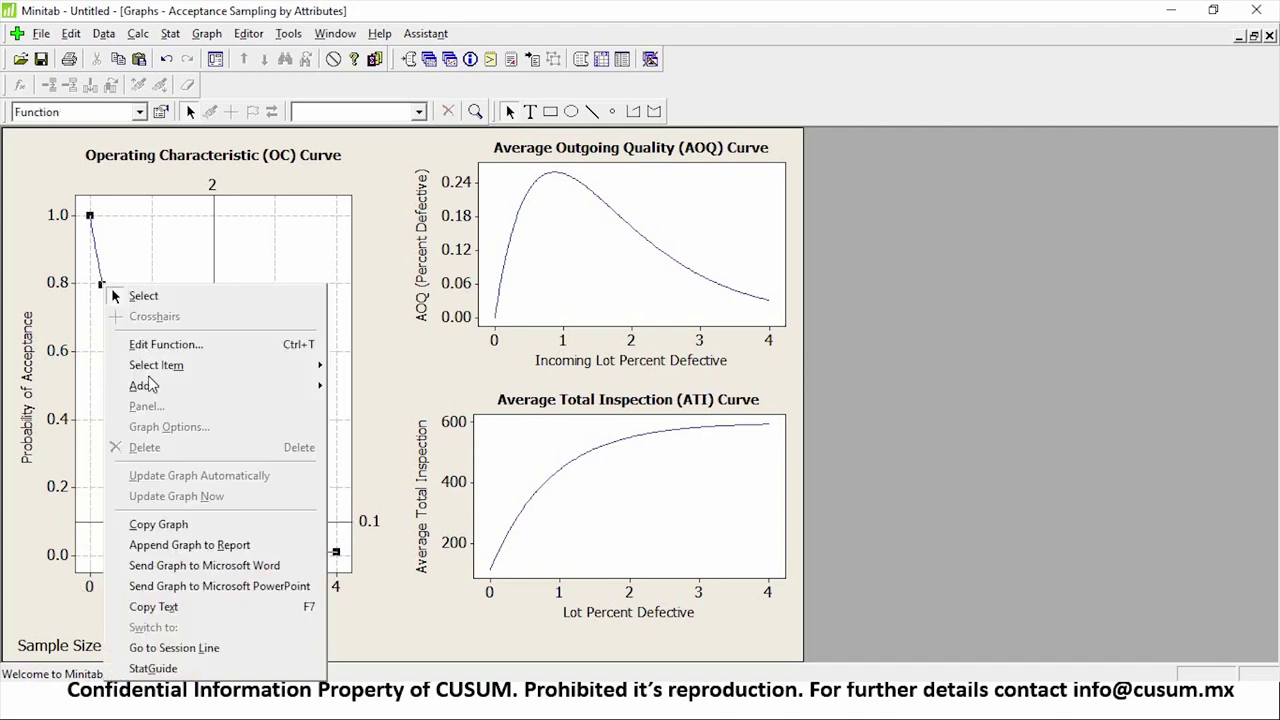
mouse_move(300, 385)
left_click(375, 410)
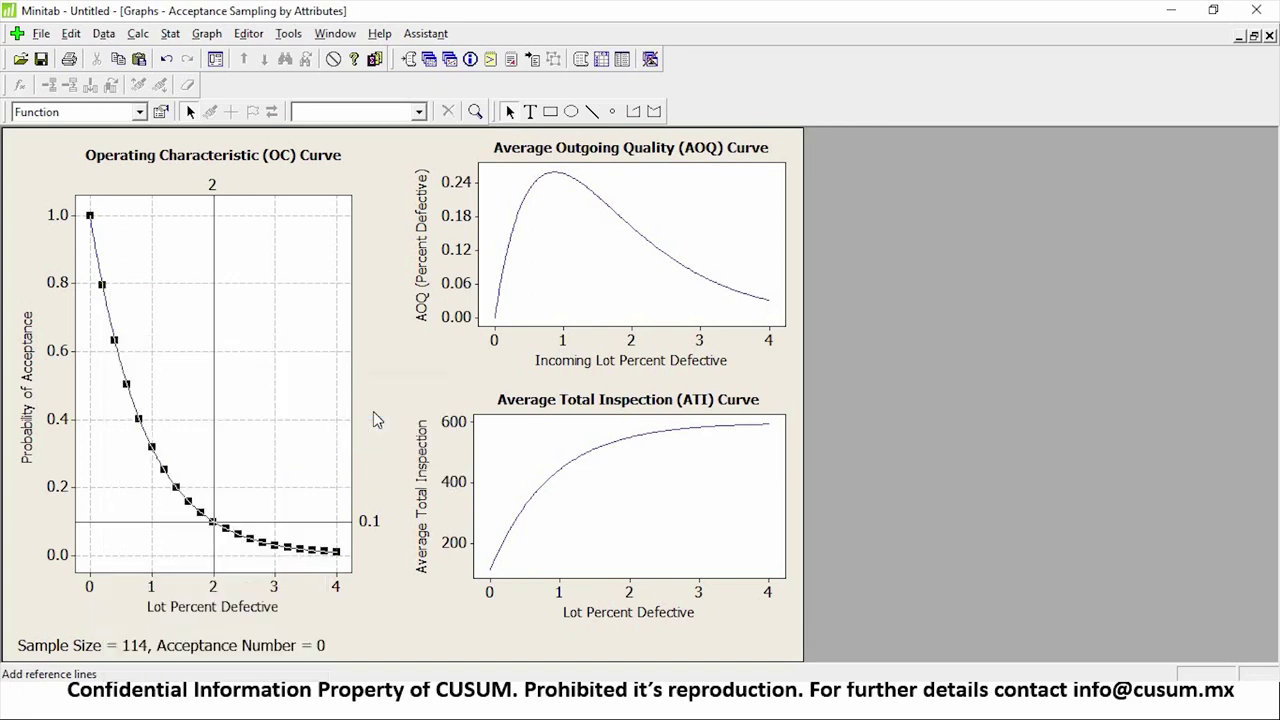
type("0.1")
key("BackSpace")
key("BackSpace")
key("BackSpace")
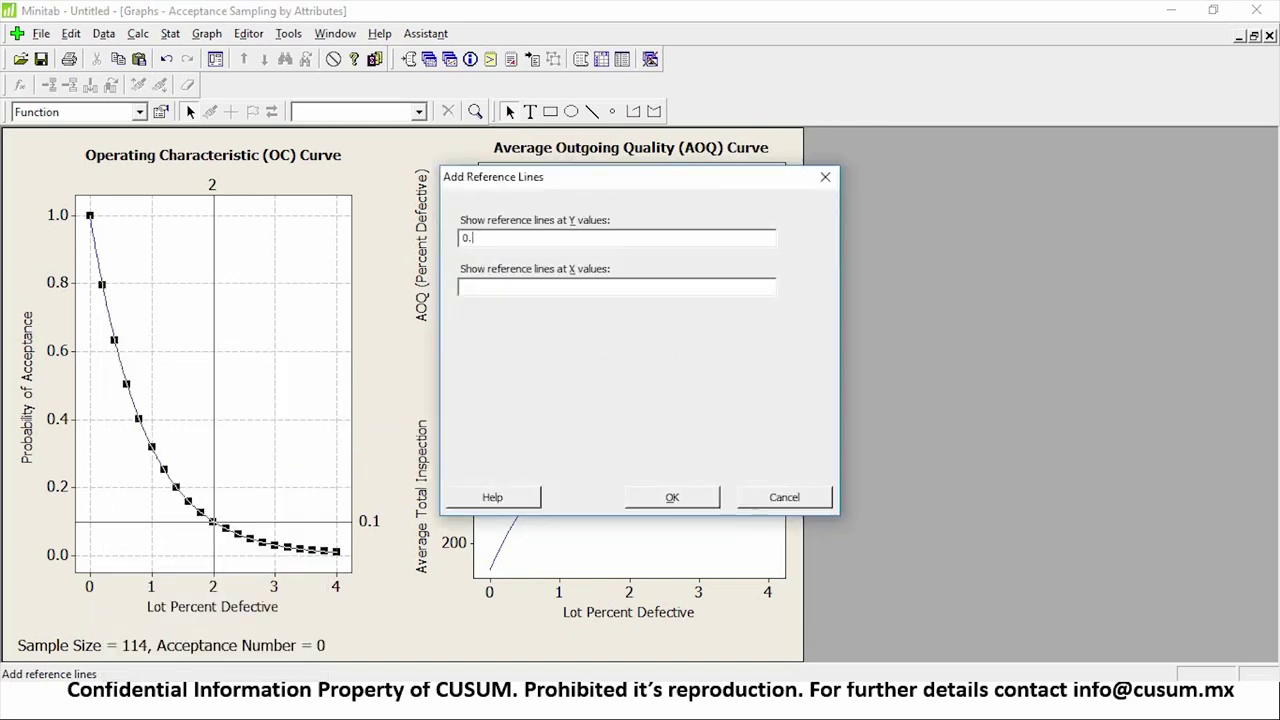
key("Tab")
type("0.3")
key("BackSpace")
type("65")
key("Return")
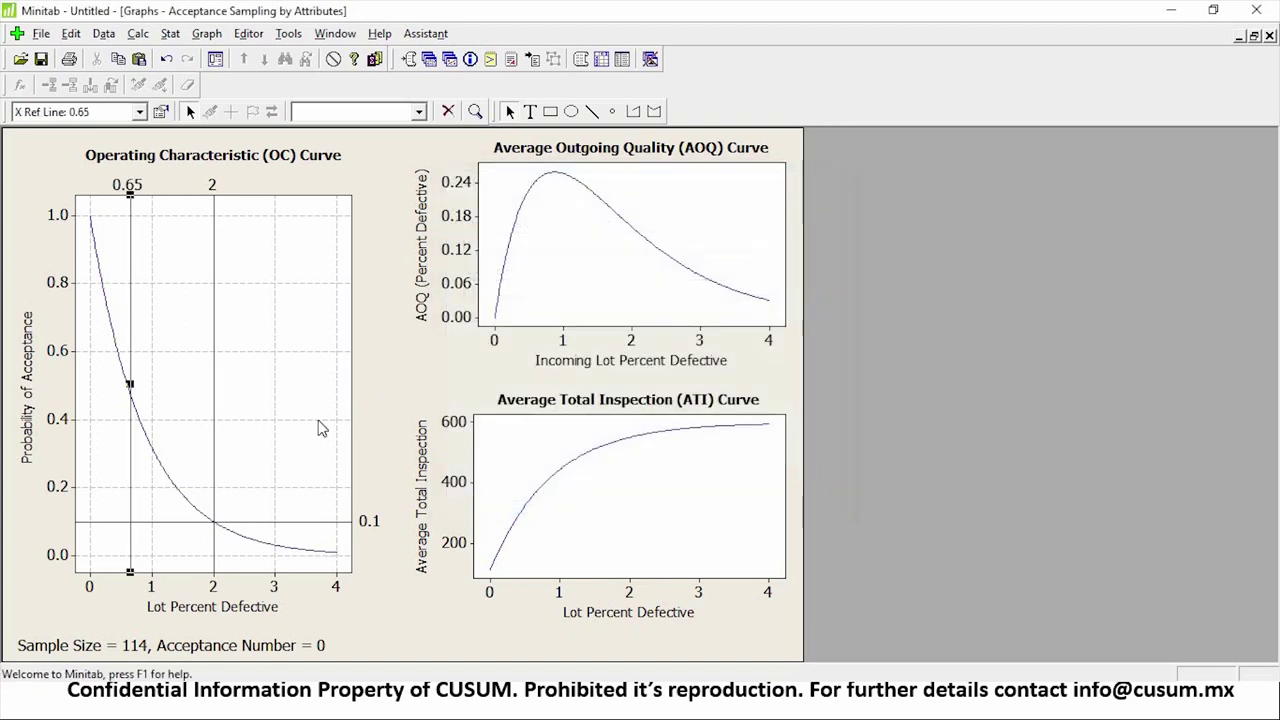
Step: Examine the acceptance probability at 0.65 percent defective and the sample size footnote, and switch to the PowerPoint slide show
left_click(145, 388)
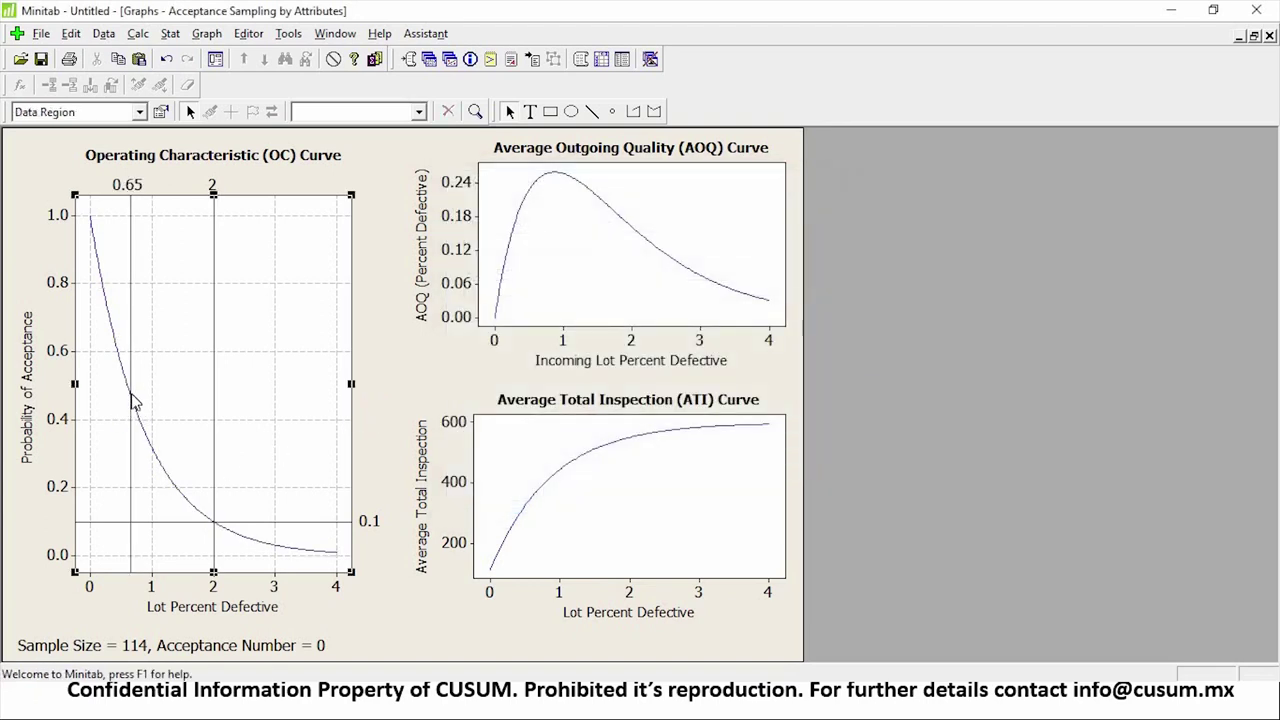
mouse_move(135, 402)
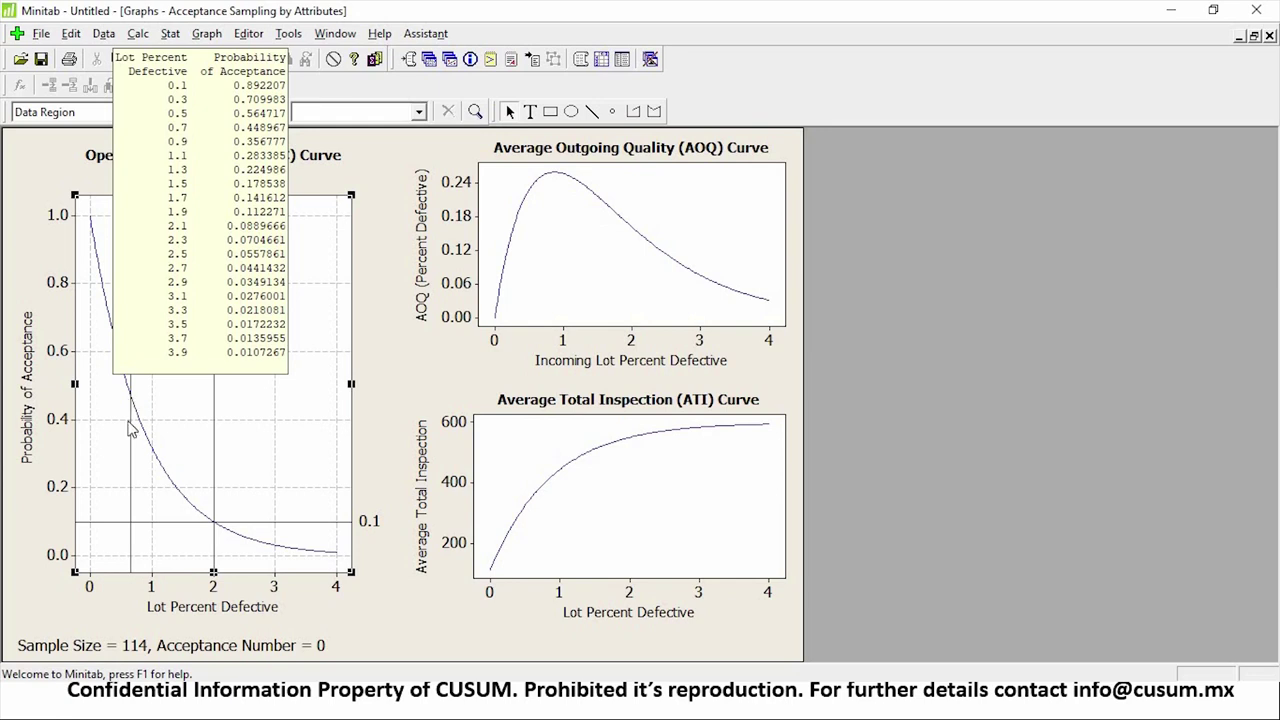
left_click(148, 650)
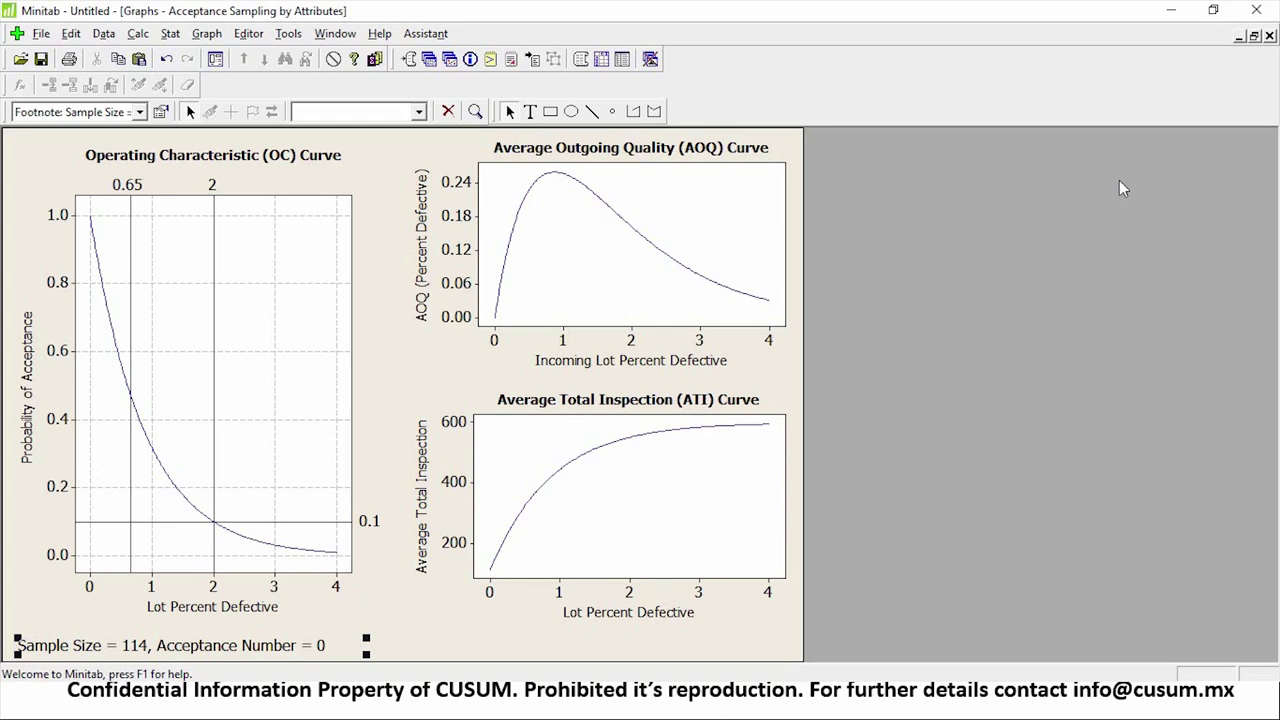
key("alt+Tab")
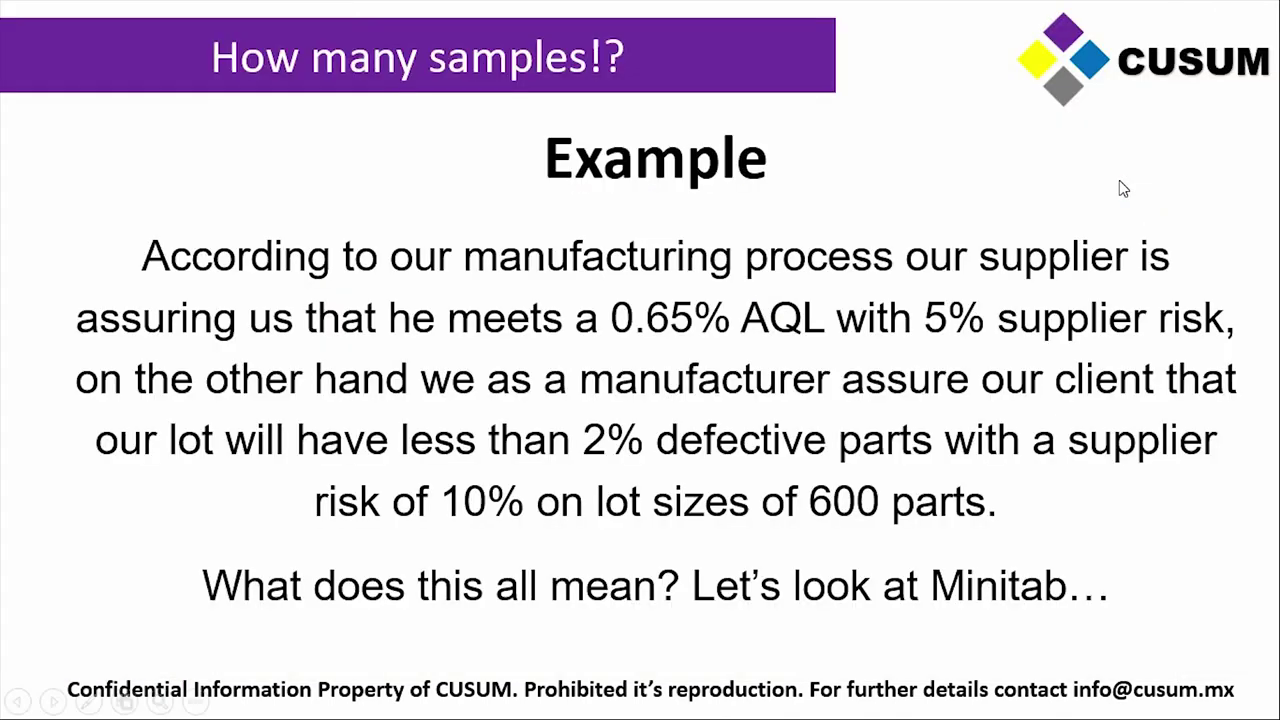